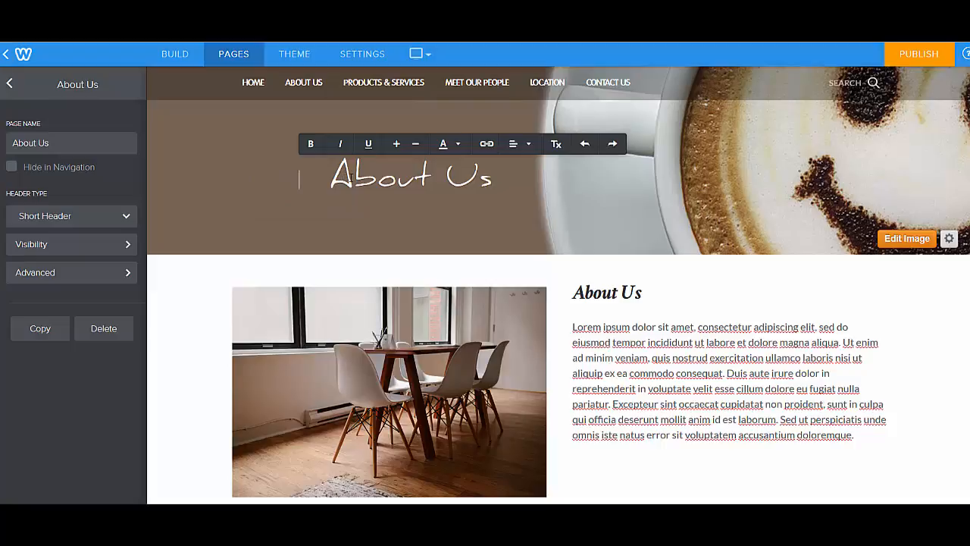
View the available header types for the About Us page and select the title text in its header
click(45, 216)
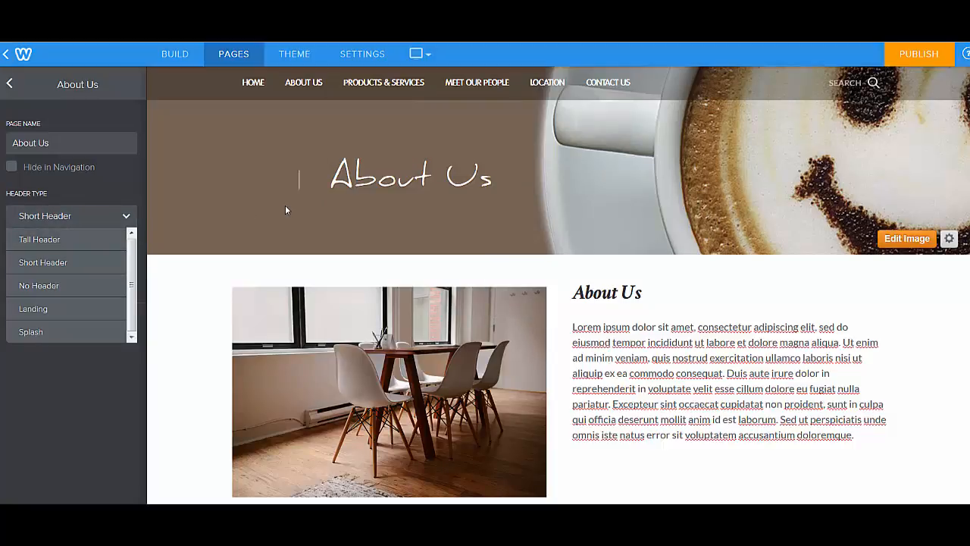
click(354, 176)
drag(331, 176, 497, 179)
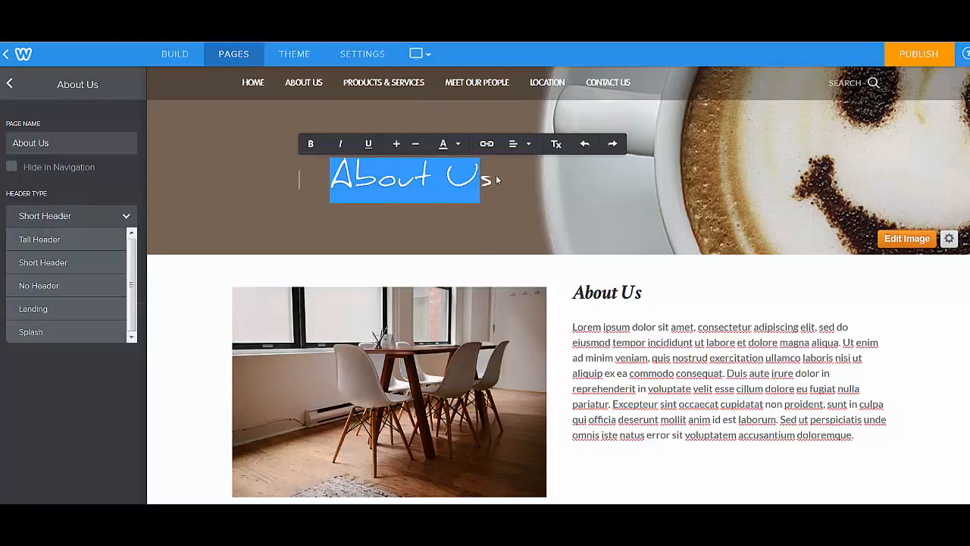
click(432, 180)
drag(332, 179, 498, 186)
Replace the About Us page's header background with the picture of muffins and a coffee cup
click(898, 241)
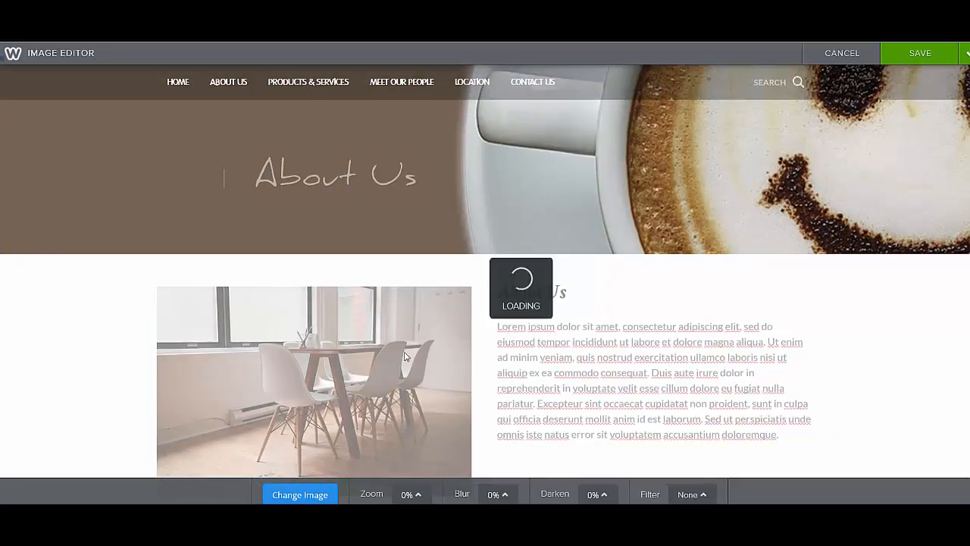
click(291, 495)
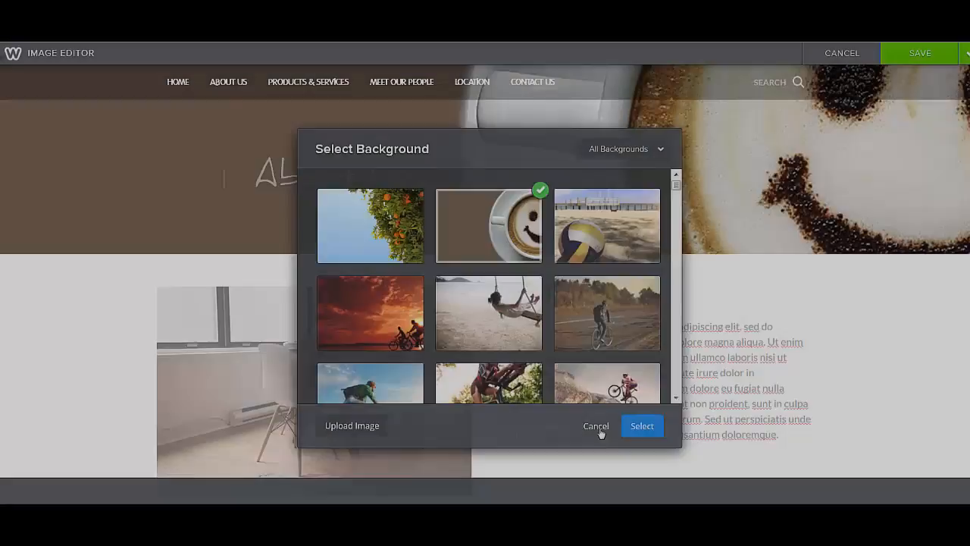
click(595, 428)
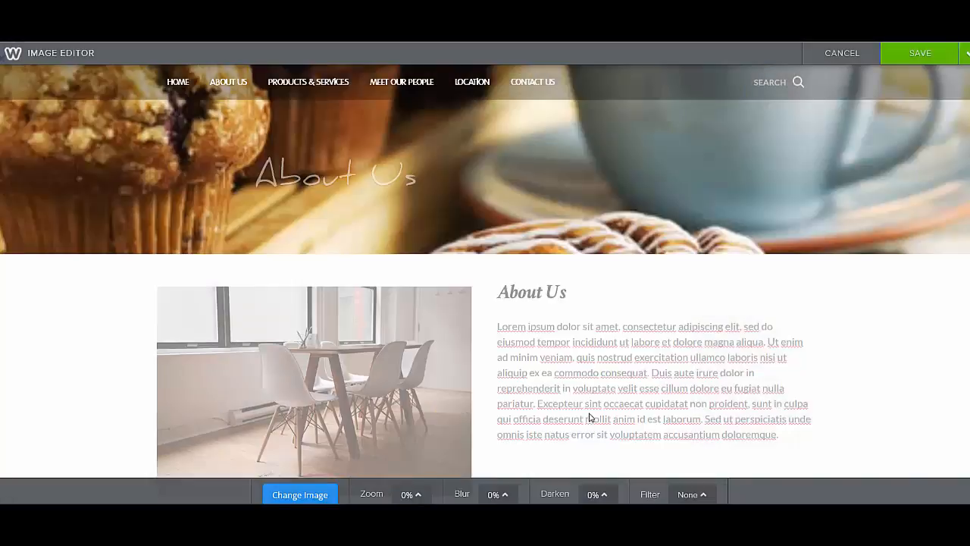
Reposition the header background so the muffins and whole cup show, and save it to only this page
mouse_move(568, 143)
mouse_down()
mouse_move(563, 200)
mouse_move(581, 133)
mouse_move(563, 234)
mouse_move(561, 147)
mouse_move(561, 160)
mouse_move(575, 113)
mouse_move(569, 146)
mouse_up()
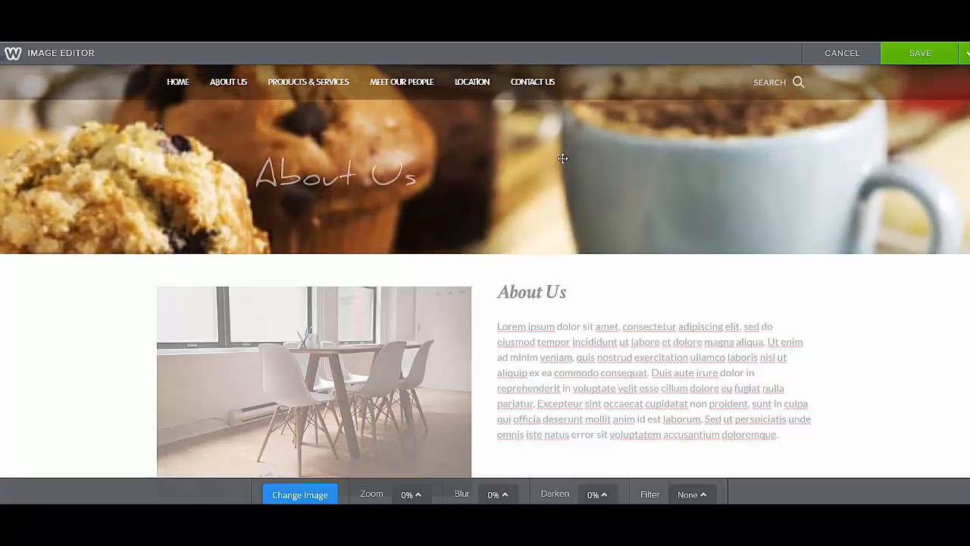
click(941, 53)
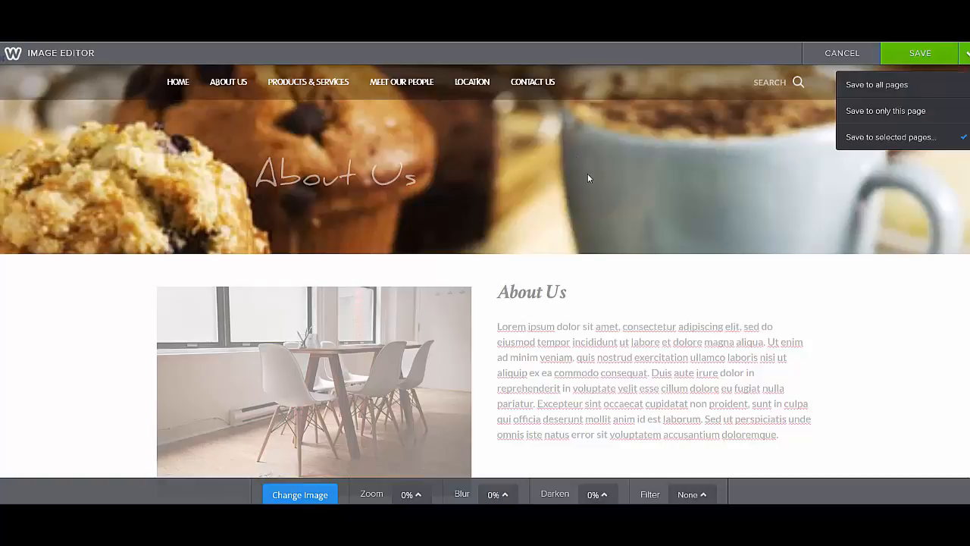
click(889, 112)
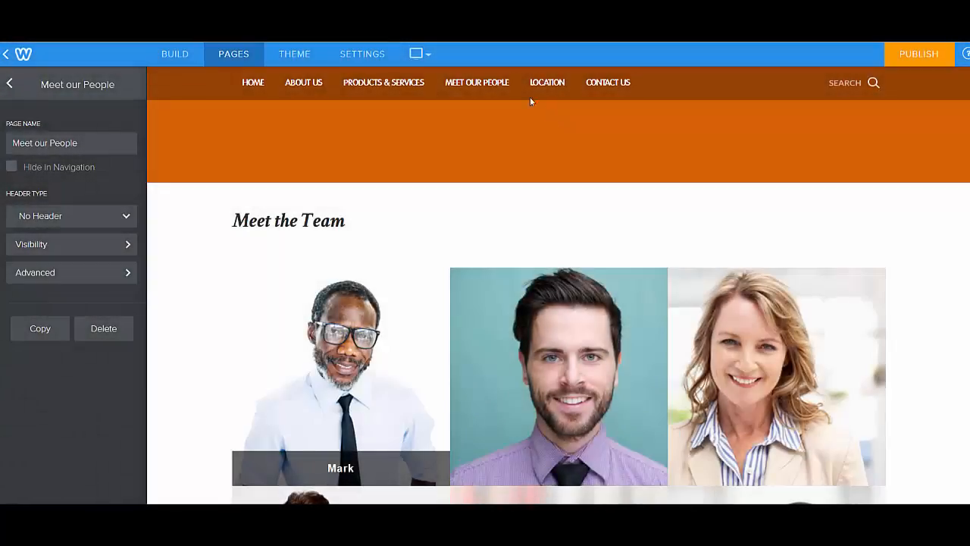
Try the green, cyan and pink theme colours on the site and choose the gray one
click(288, 61)
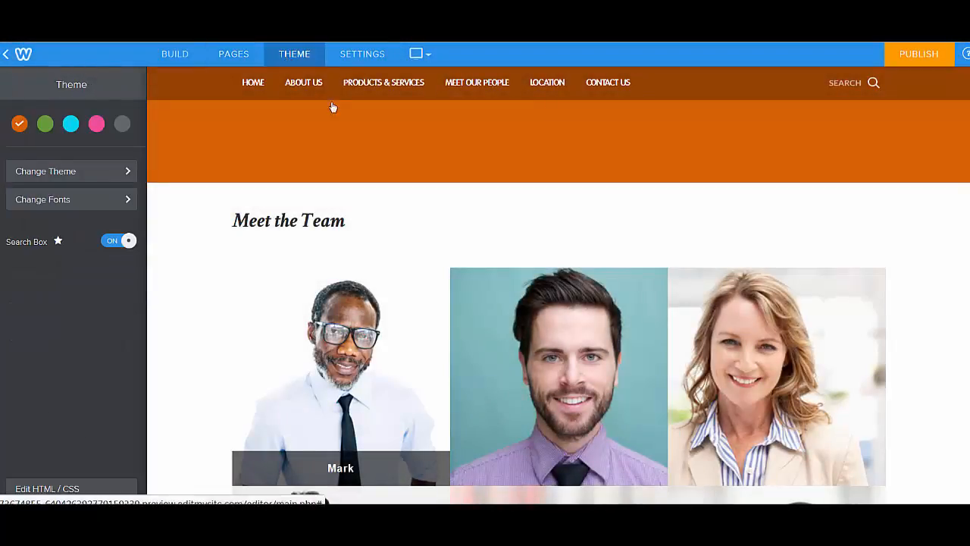
click(45, 123)
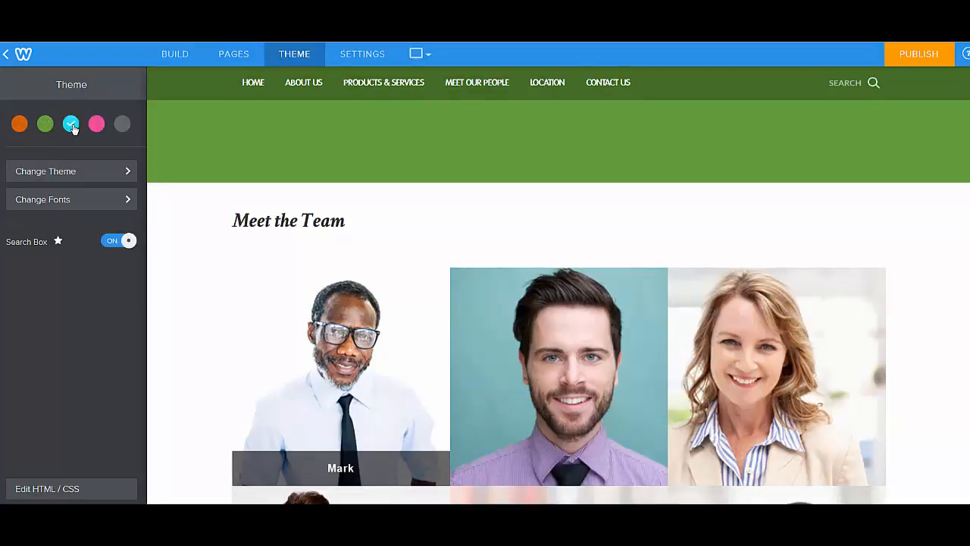
click(71, 125)
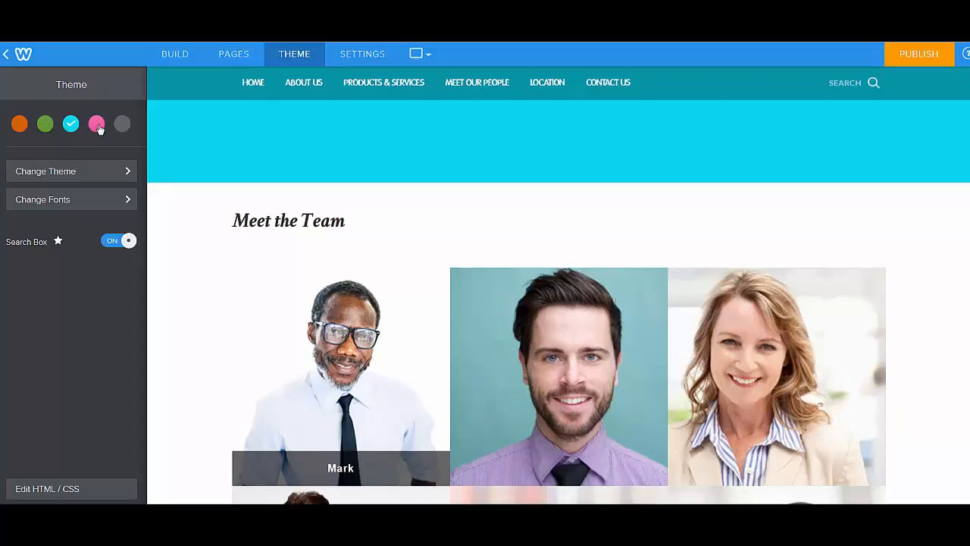
click(96, 125)
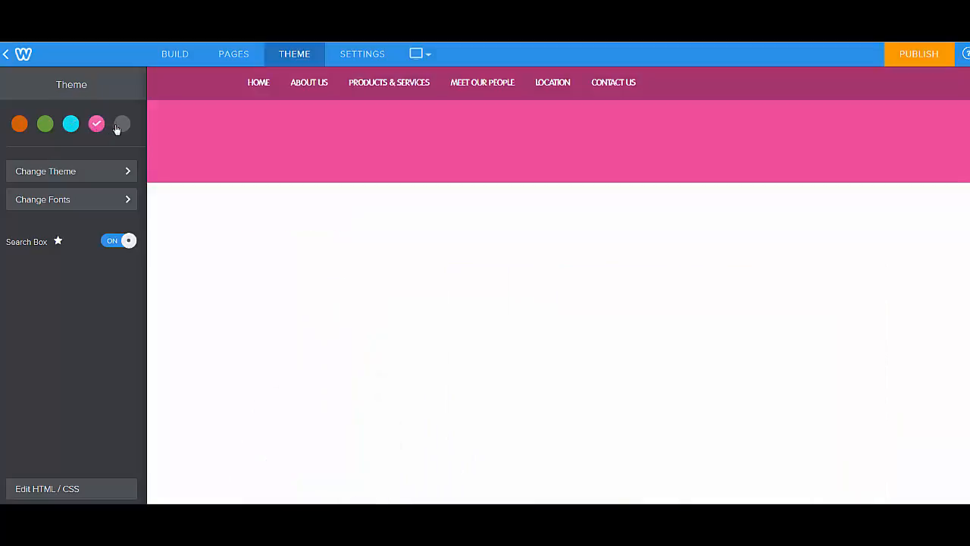
click(121, 125)
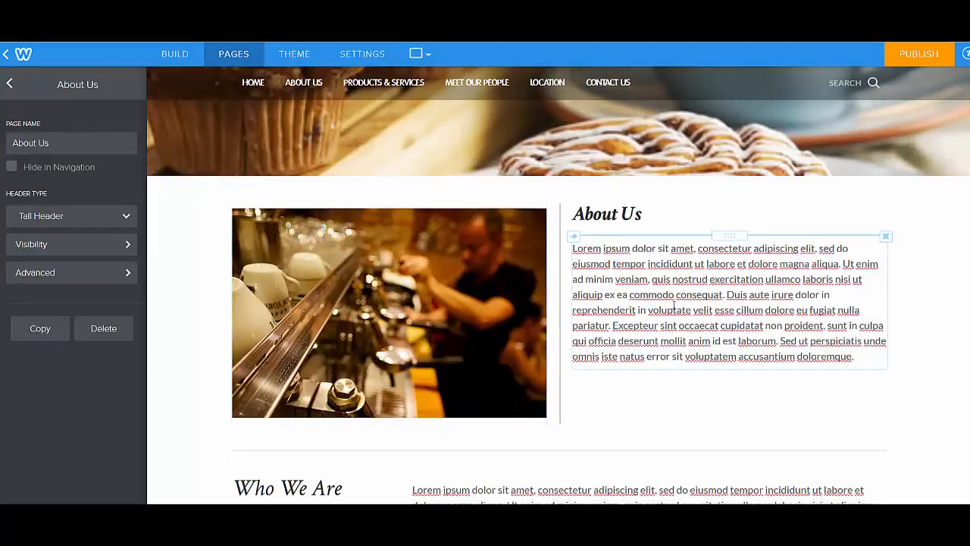
Open the barista photo on the About Us page for editing, check the available tools, and cancel
click(364, 274)
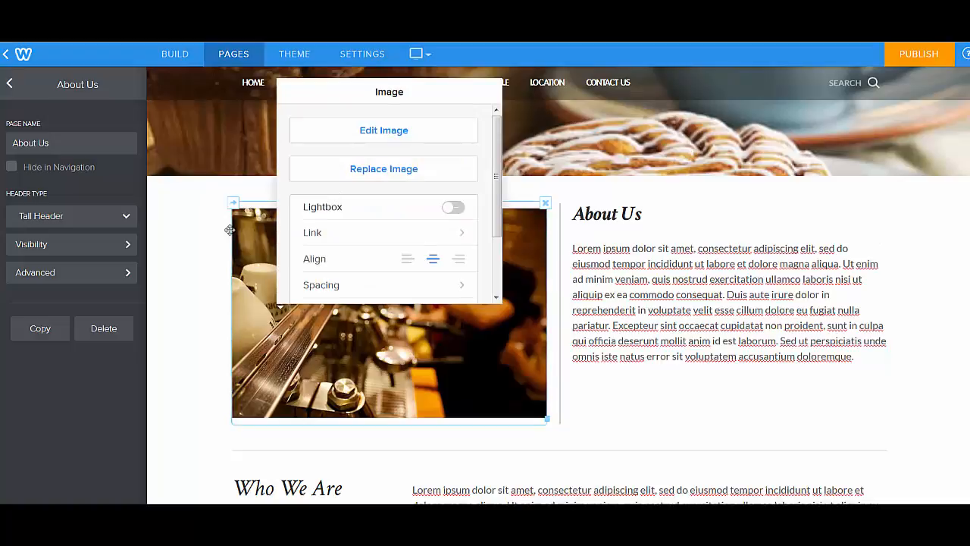
click(383, 130)
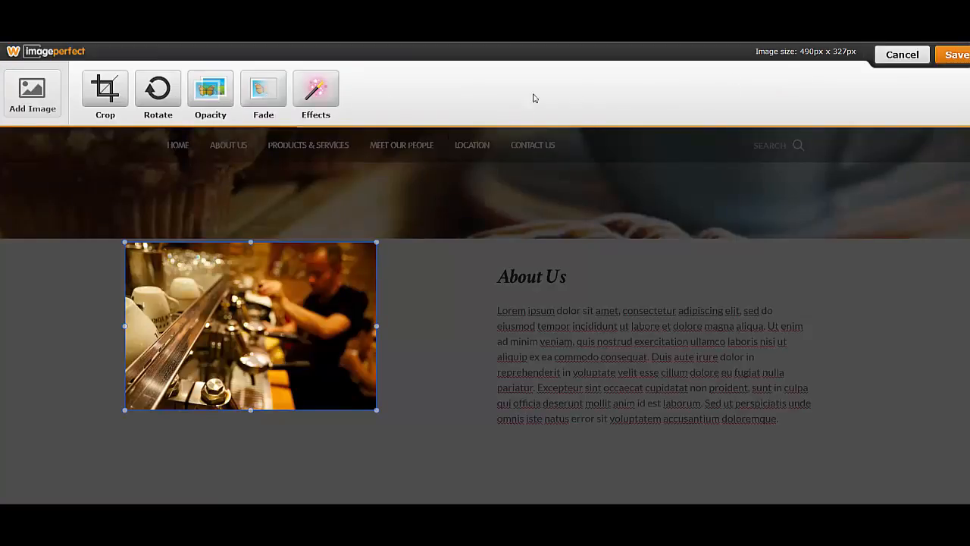
click(912, 60)
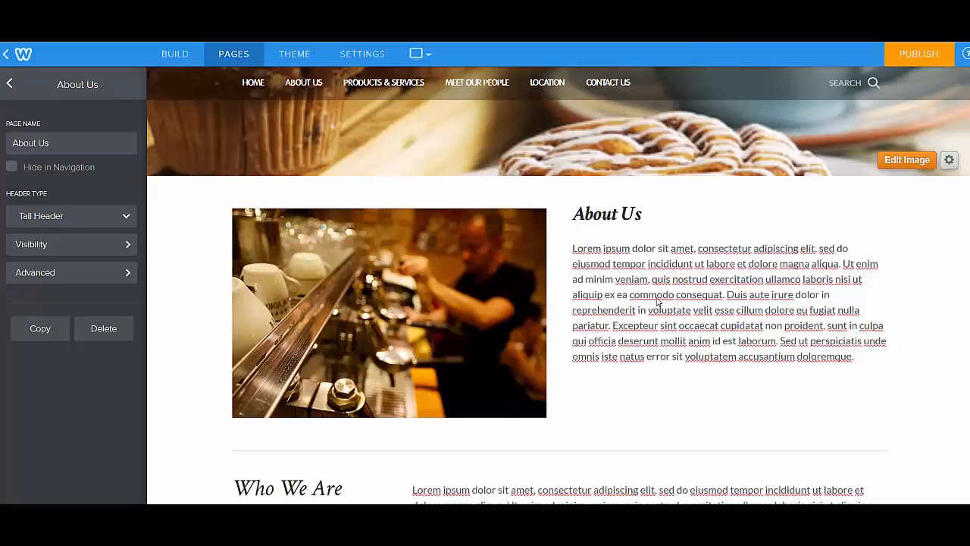
Review the barista photo's link and caption options without entering anything
click(497, 278)
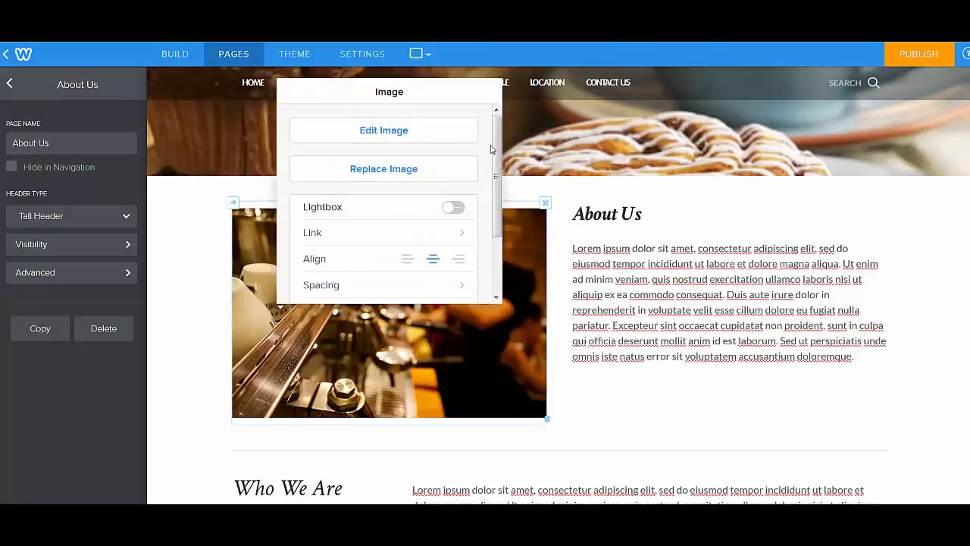
scroll(489, 199, down, 2)
scroll(489, 199, down, 1)
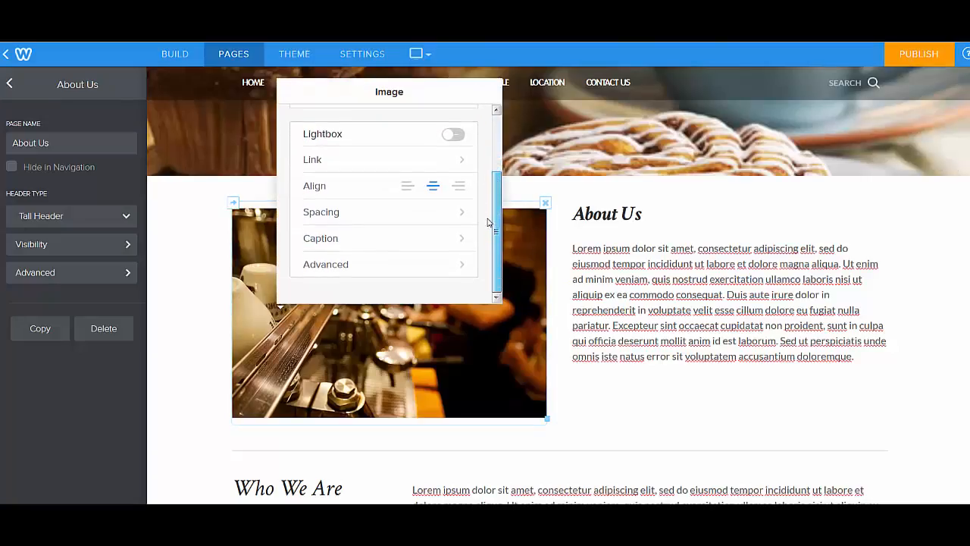
click(353, 166)
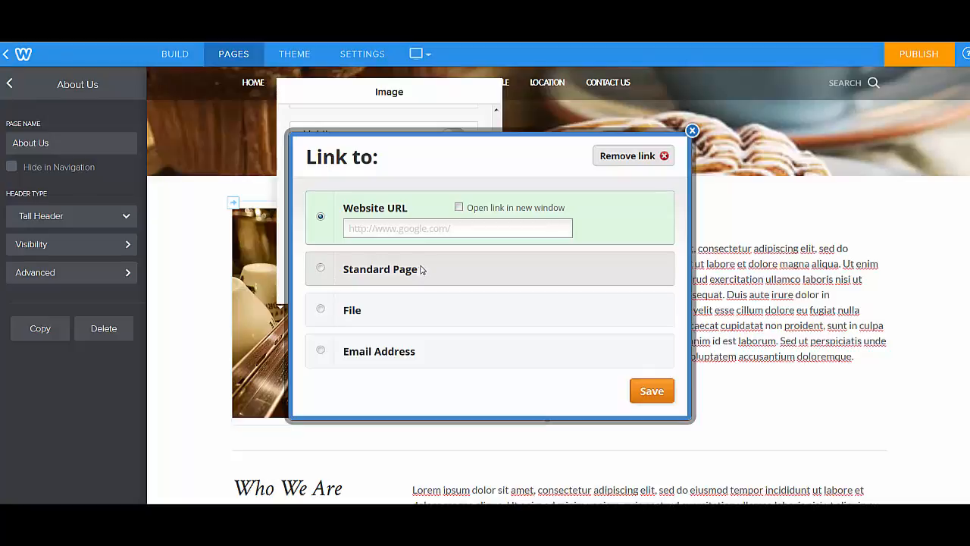
click(692, 132)
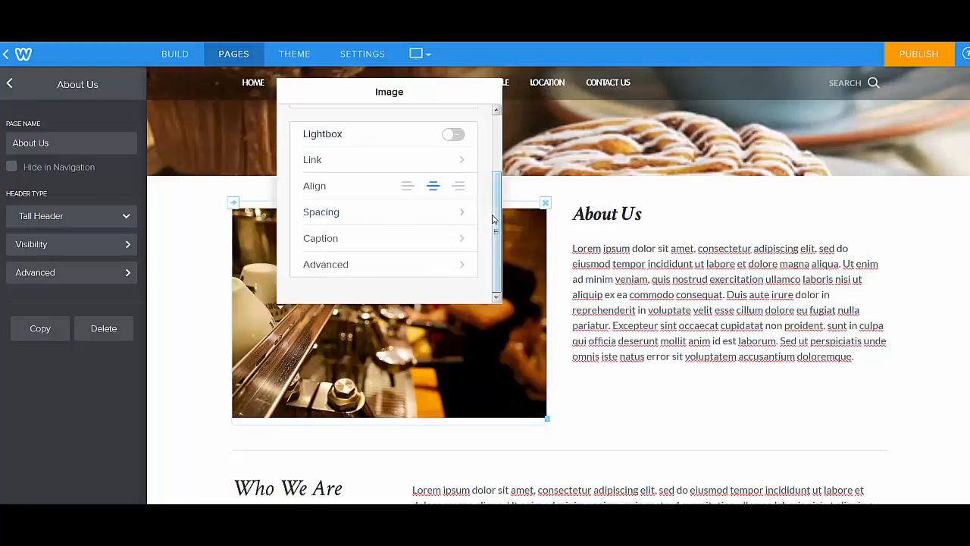
click(454, 241)
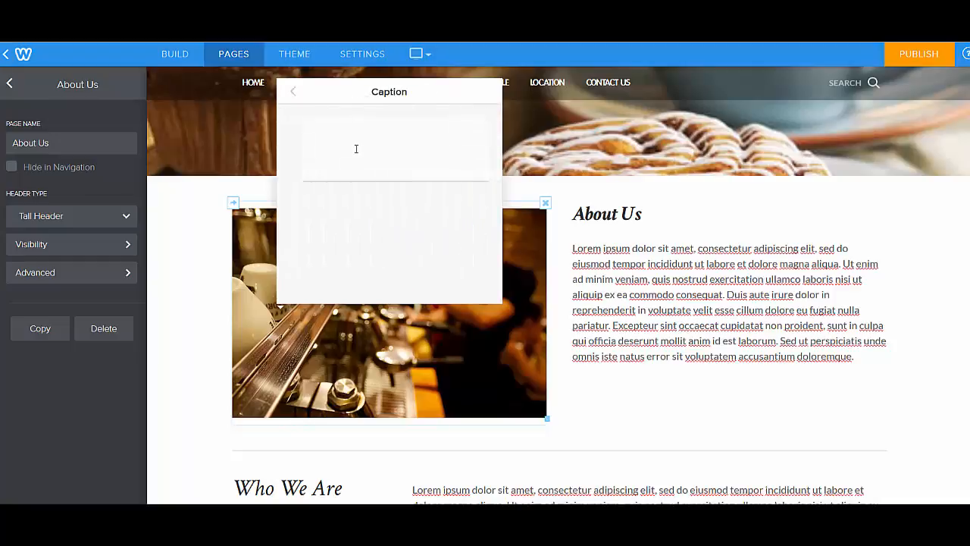
click(294, 94)
Set the barista photo's alt text to "attribution - photographer" in its advanced settings
scroll(498, 236, down, 2)
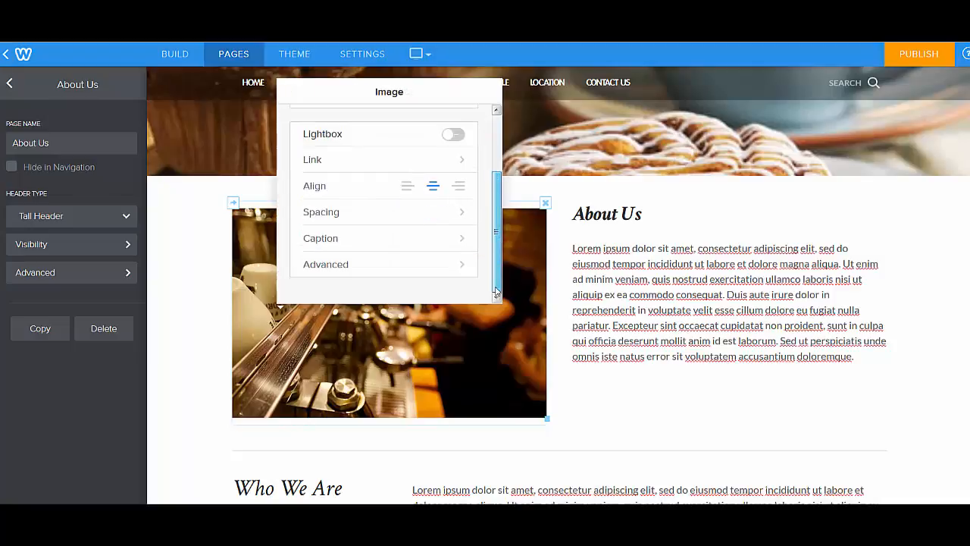
click(362, 268)
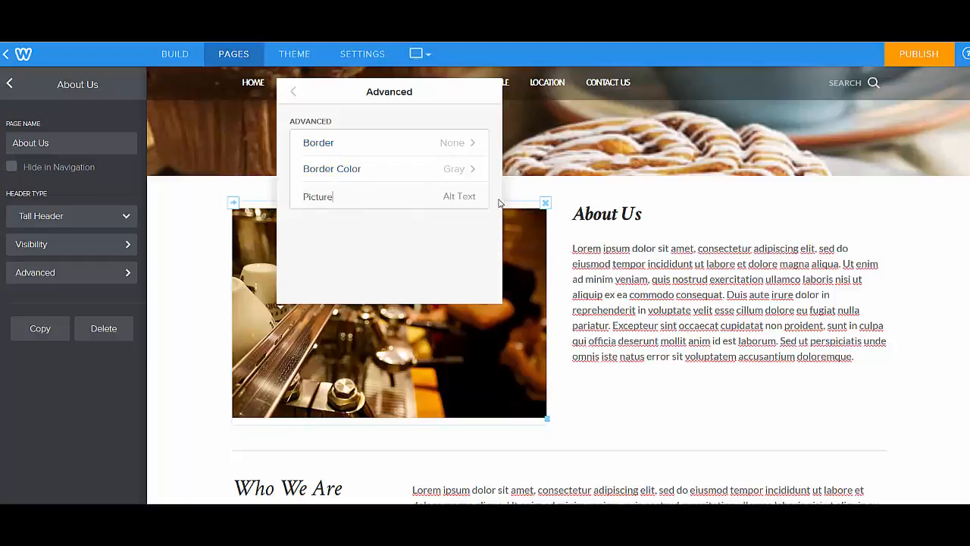
text(tt)
key(ctrl+a)
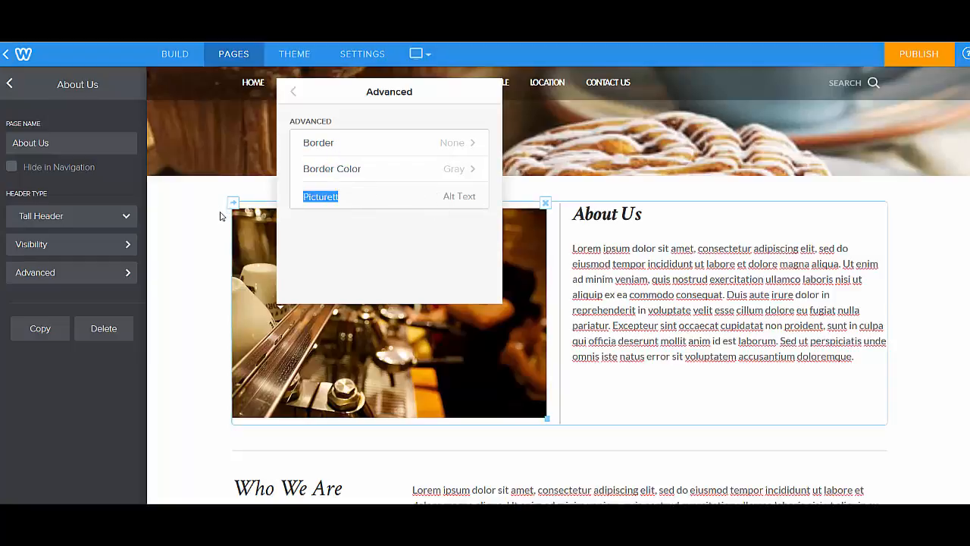
text(alt)
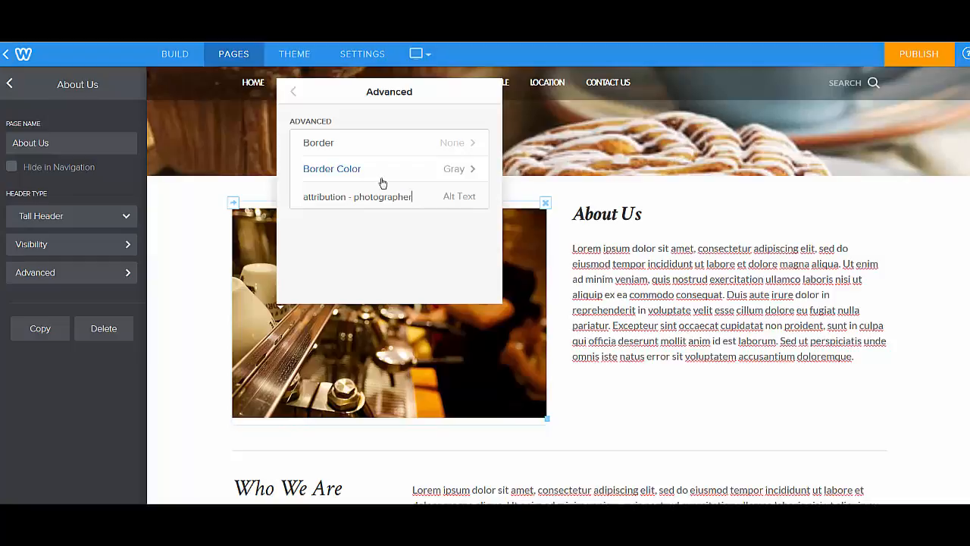
click(658, 338)
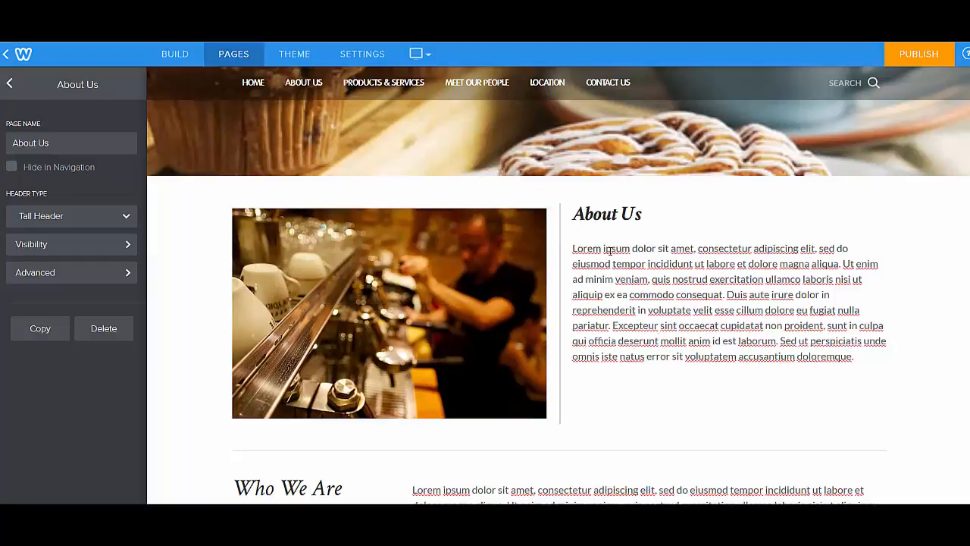
Select the placeholder text in the paragraph under the About Us heading
click(580, 254)
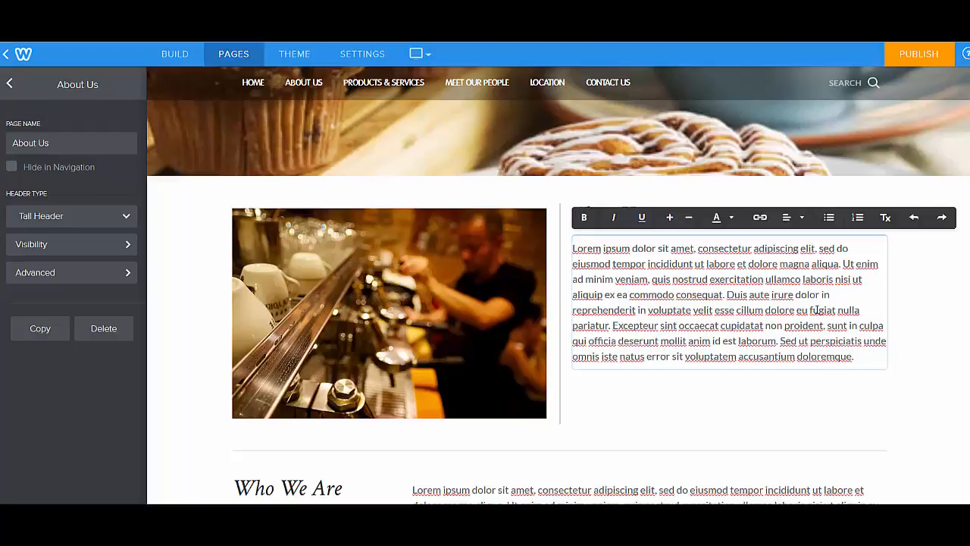
drag(854, 356, 653, 279)
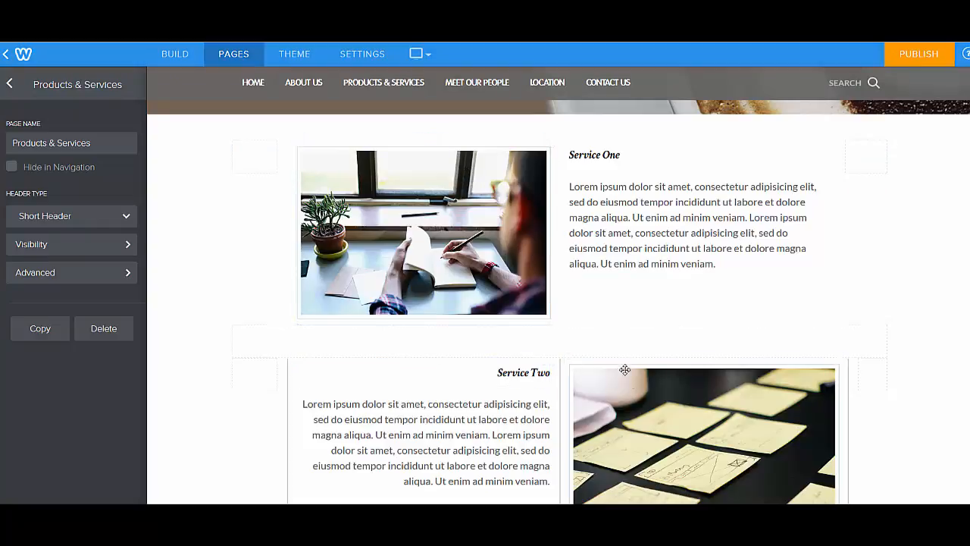
Move the sticky-notes photo from Service Two to beside the Service One text and delete the adjacent spacer
drag(634, 384, 837, 201)
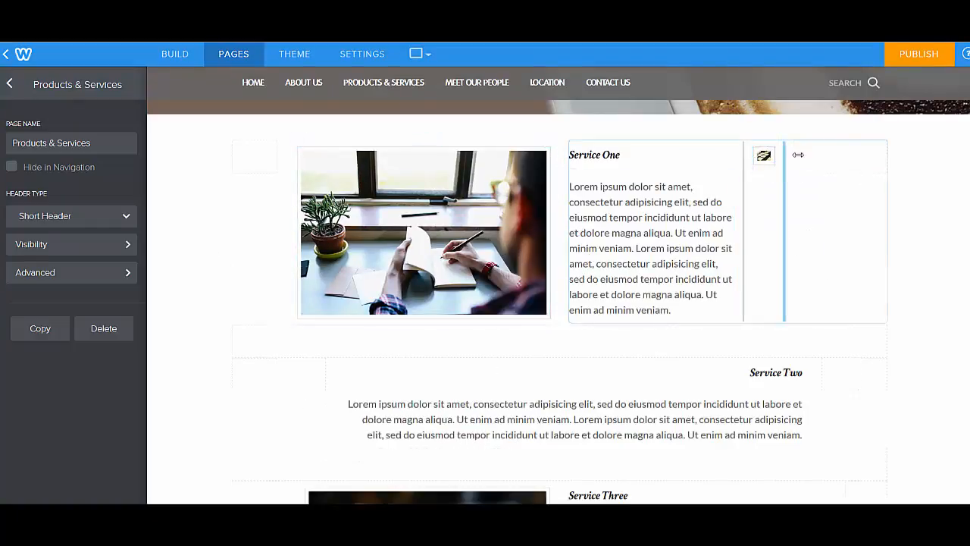
click(885, 144)
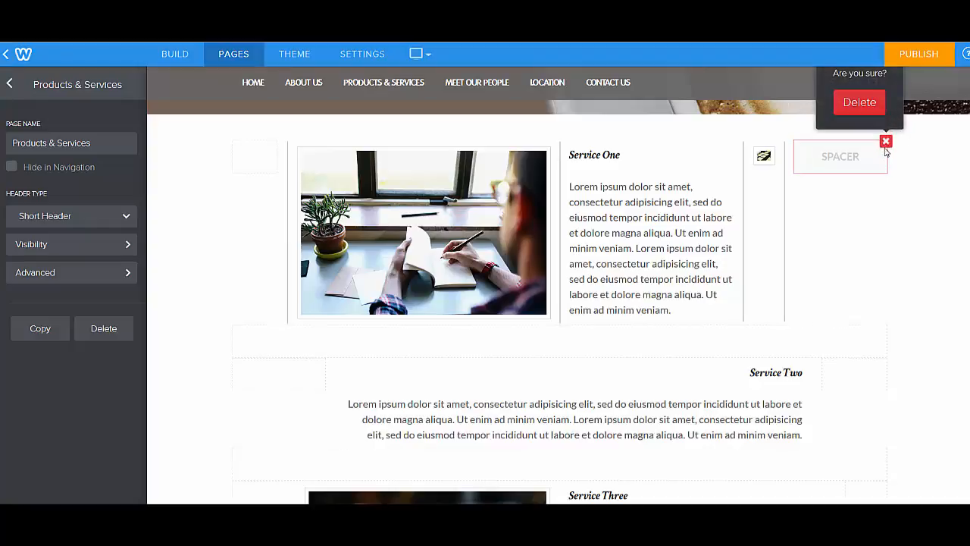
click(858, 102)
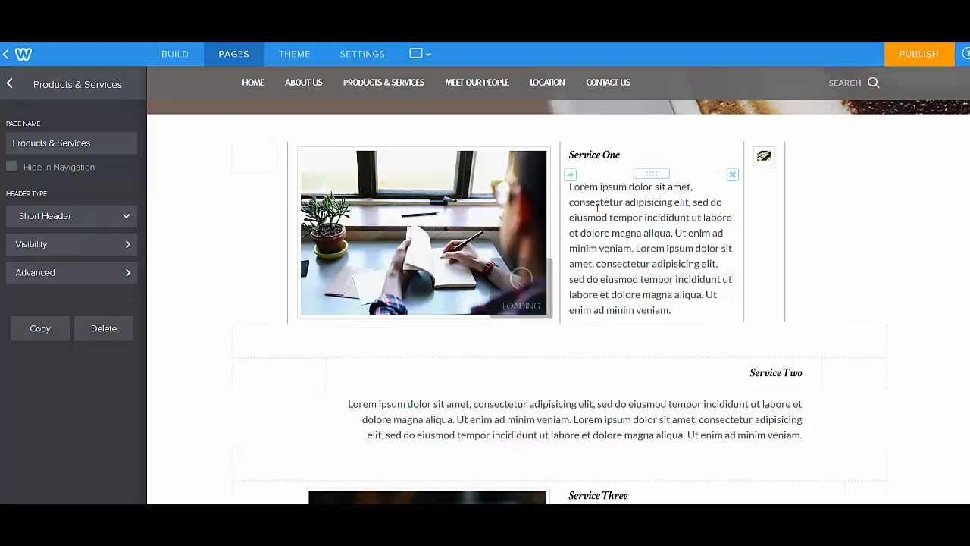
Delete the spacer beside the notebook photo and widen the sticky-notes photo's column in the Service One row
mouse_move(234, 148)
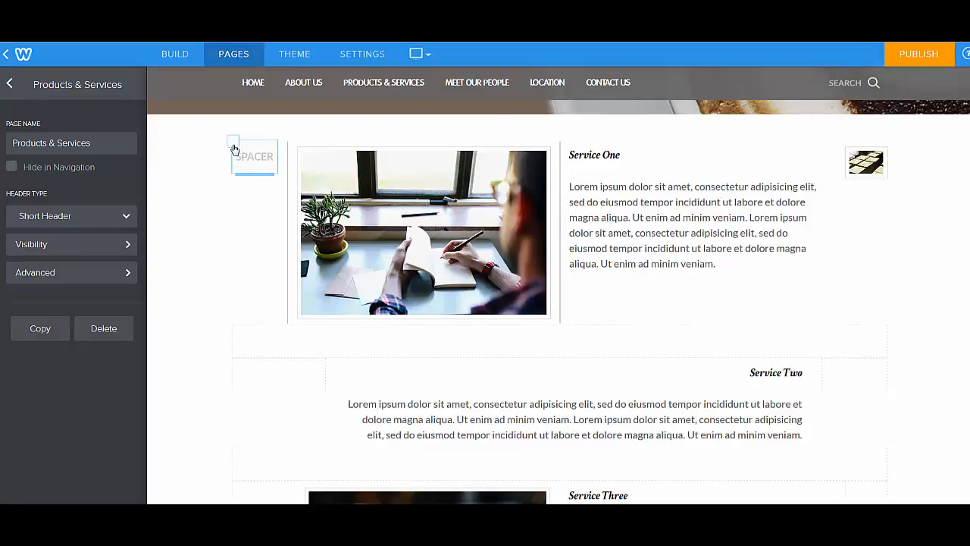
click(277, 145)
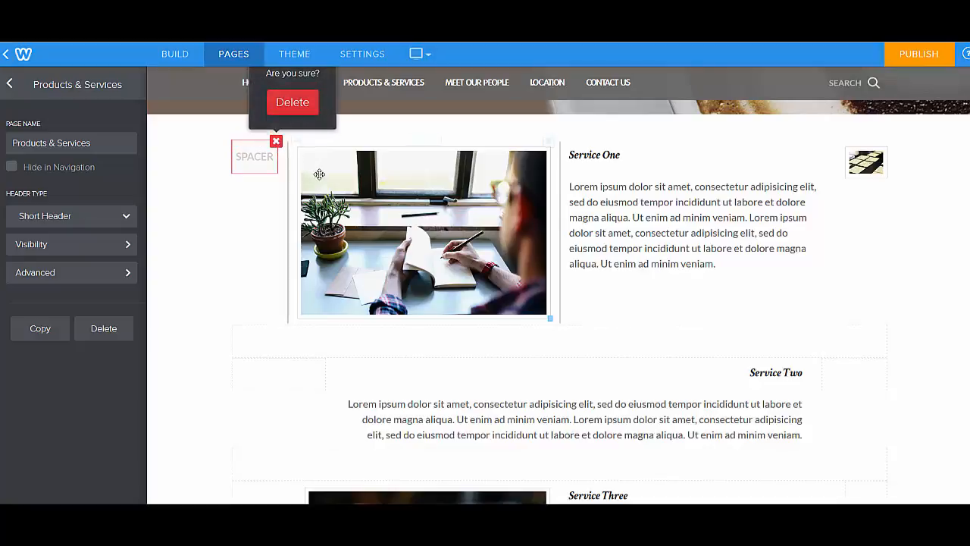
click(293, 100)
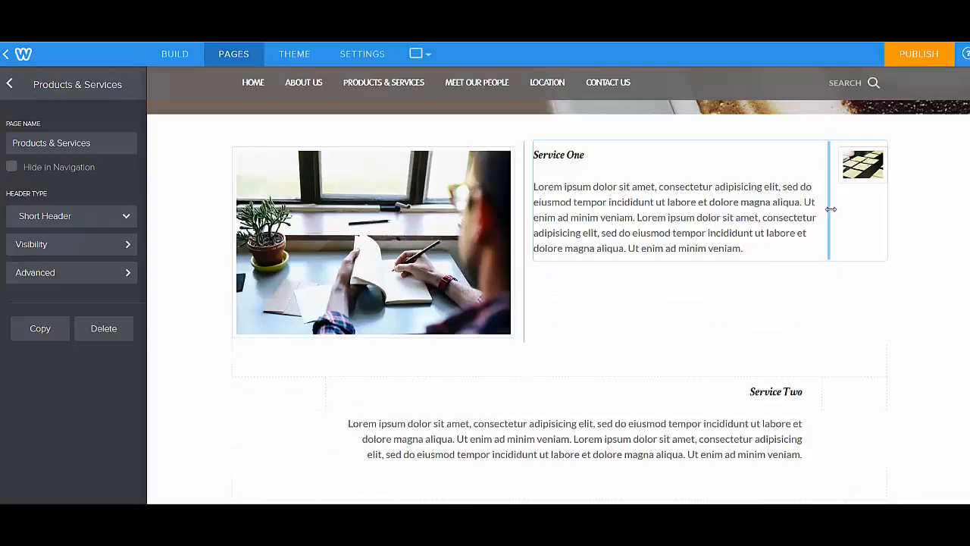
drag(830, 213, 649, 246)
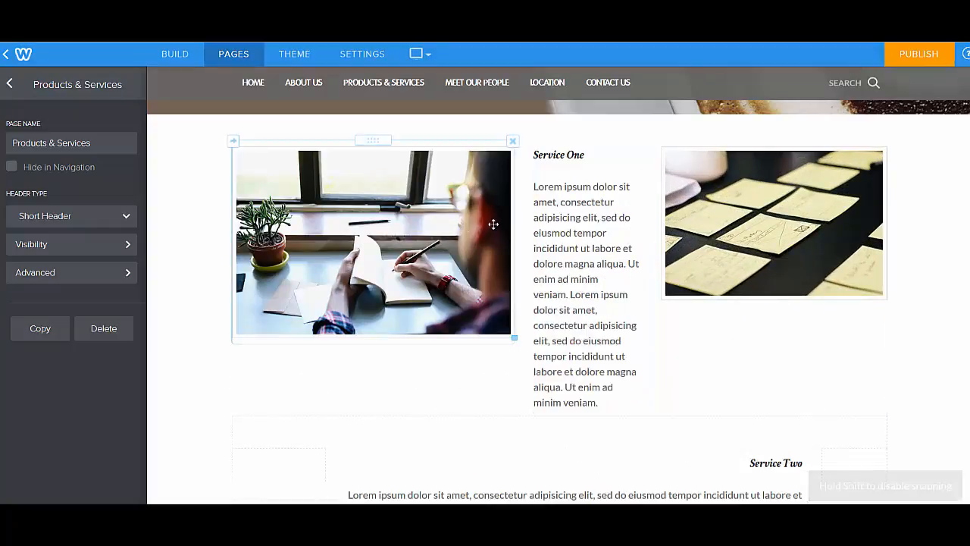
Narrow the notebook photo's column in the Service One row to give the adjacent text more width
click(504, 216)
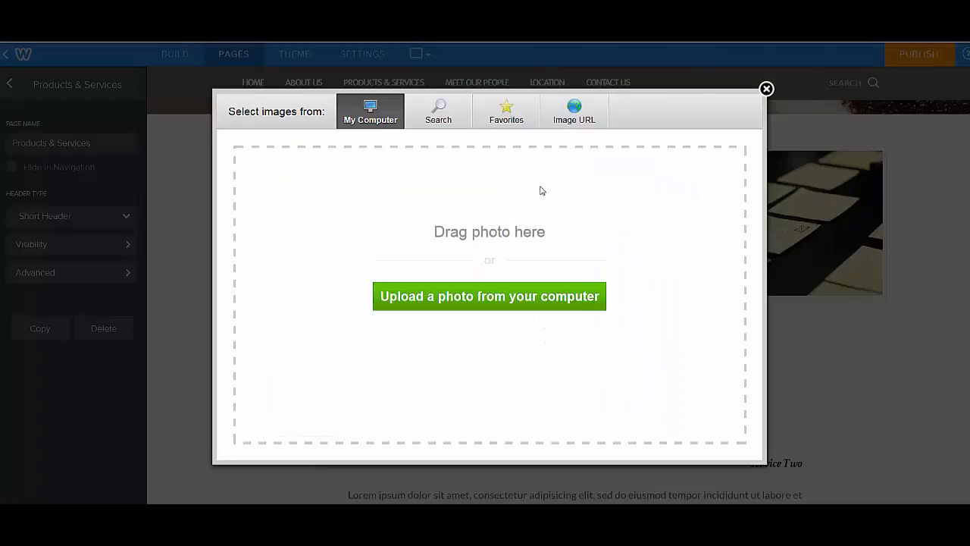
click(766, 88)
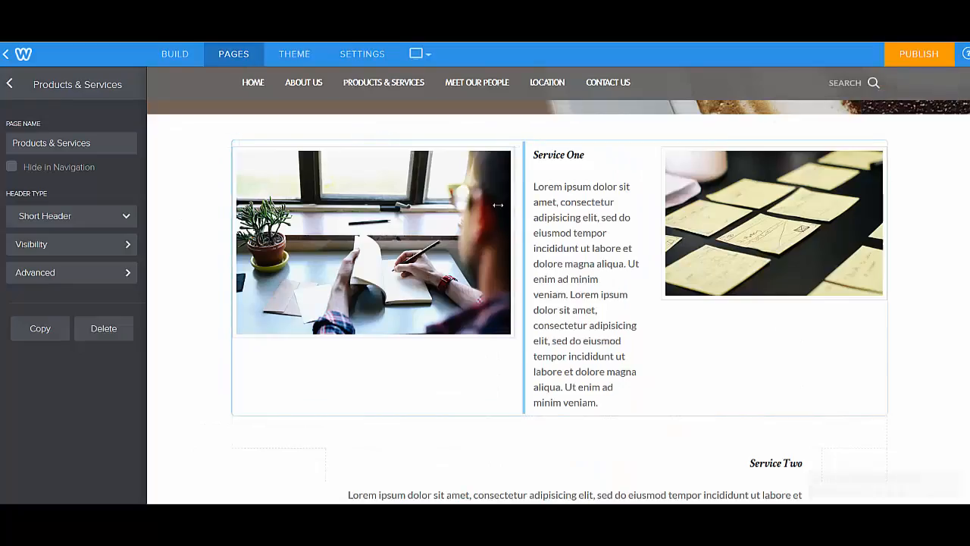
drag(498, 205, 461, 220)
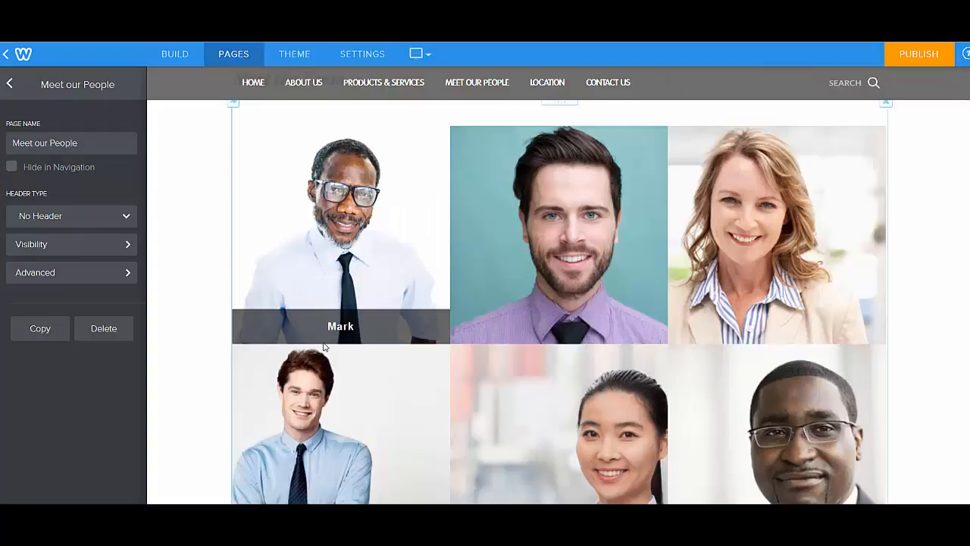
Open the caption of the first portrait in the Meet our People gallery, select its text and close the caption editor
click(345, 236)
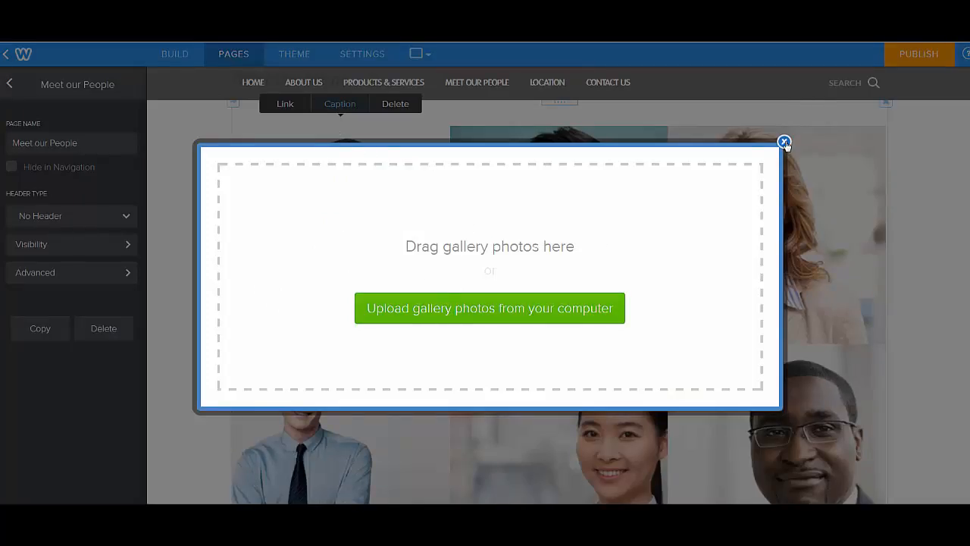
click(785, 141)
click(338, 104)
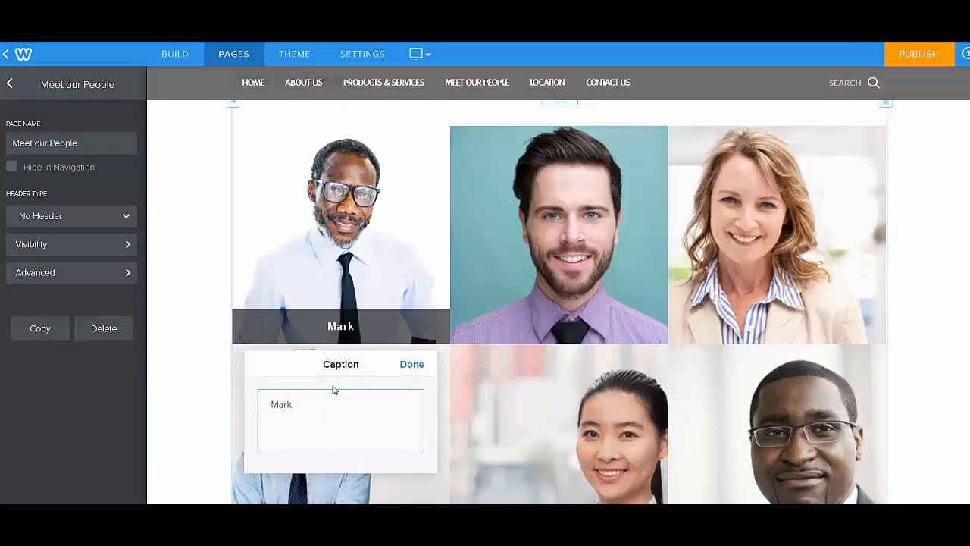
drag(299, 405, 266, 410)
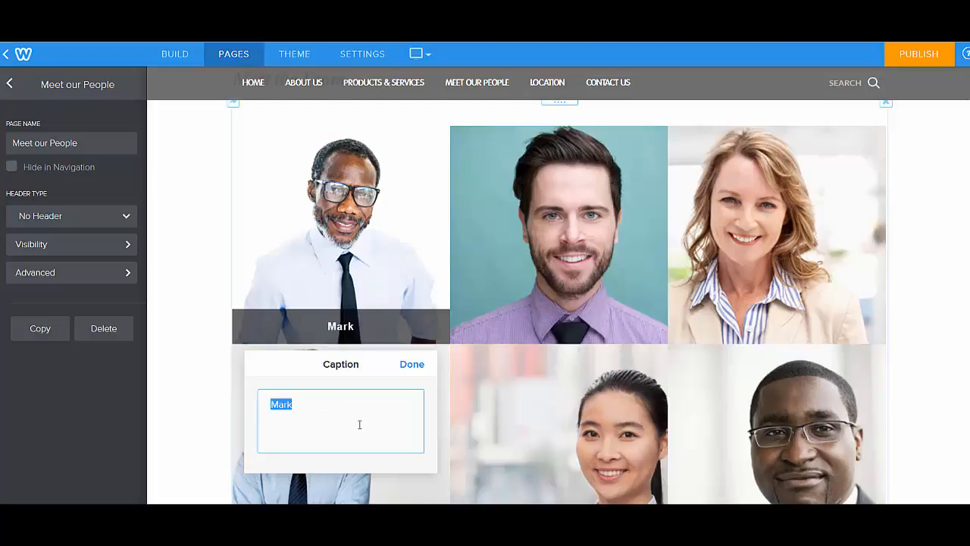
click(416, 367)
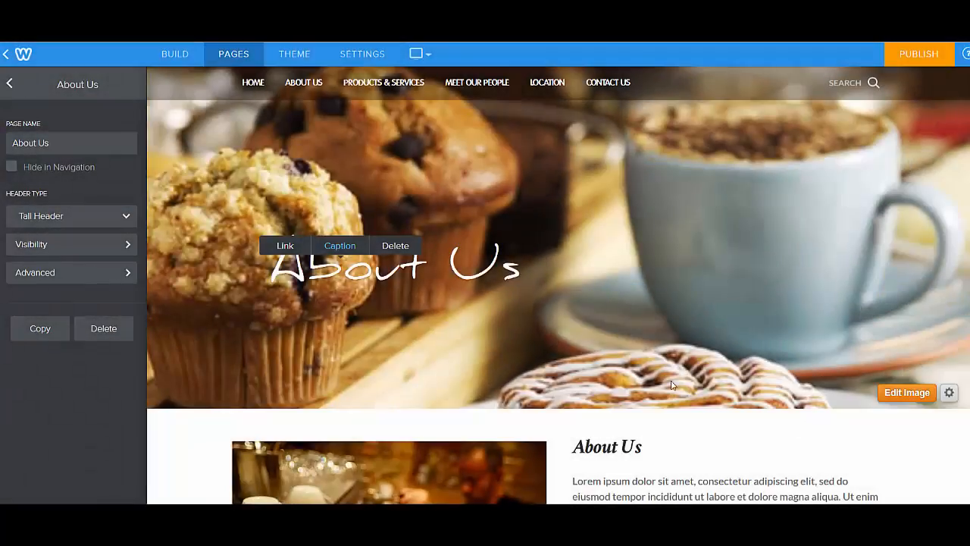
Bring up the build elements and look over the About Us page down to the Our History section
click(170, 57)
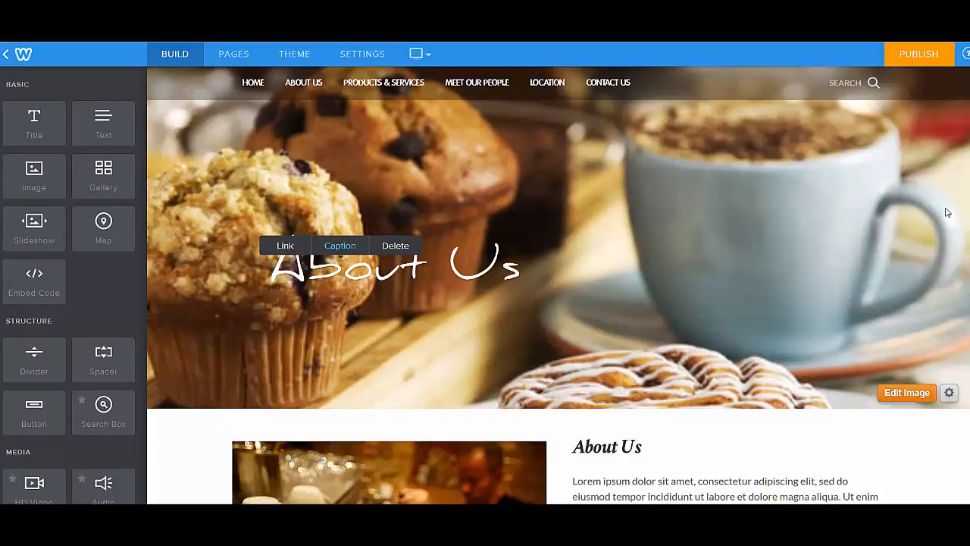
scroll(557, 291, down, 3)
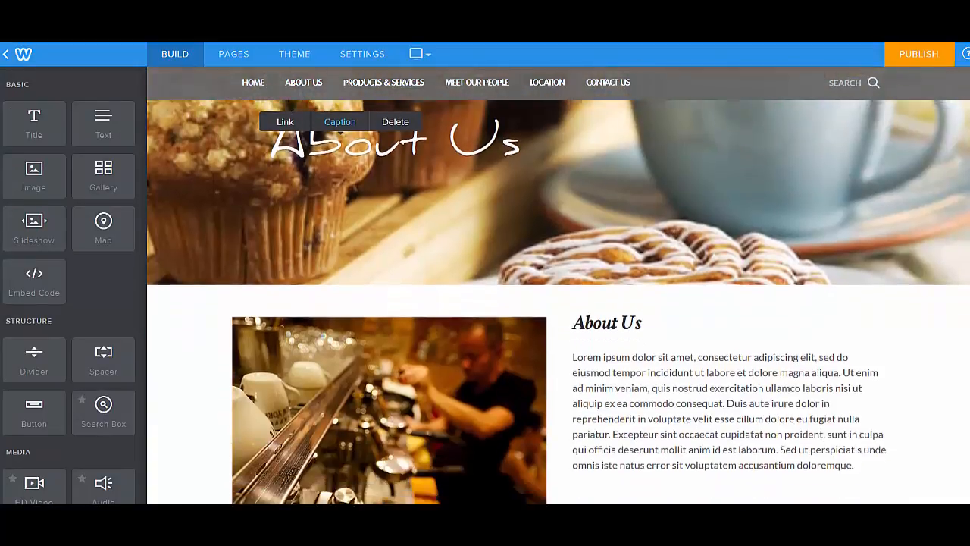
scroll(558, 291, down, 2)
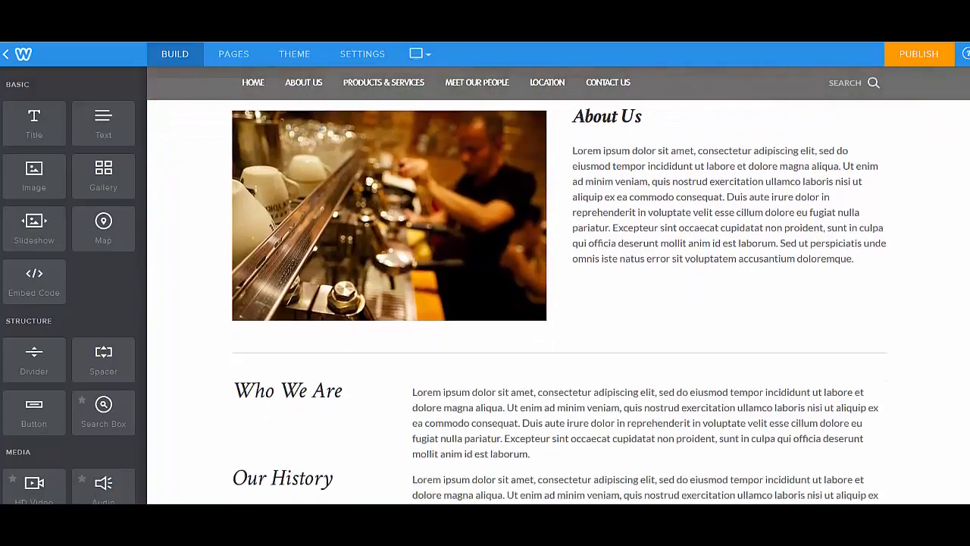
scroll(558, 291, up, 2)
scroll(558, 302, down, 1)
scroll(558, 301, up, 3)
scroll(558, 301, down, 6)
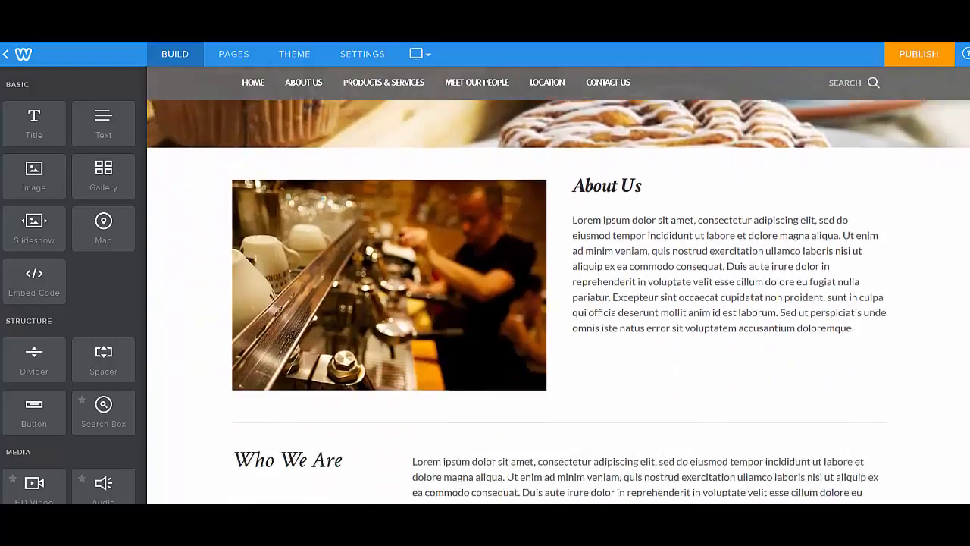
scroll(558, 302, down, 1)
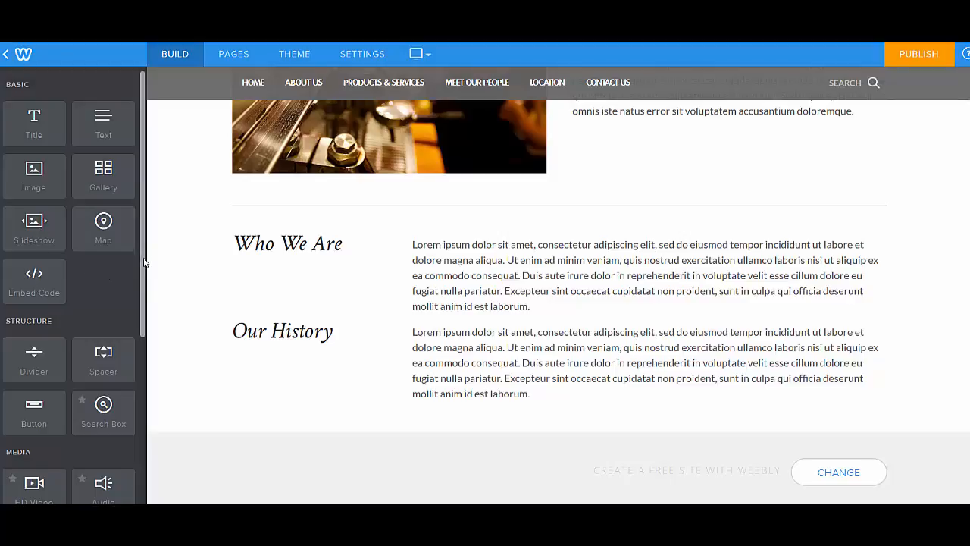
Add a Social Icons element below the Our History section of the About Us page and align it right
drag(145, 262, 144, 409)
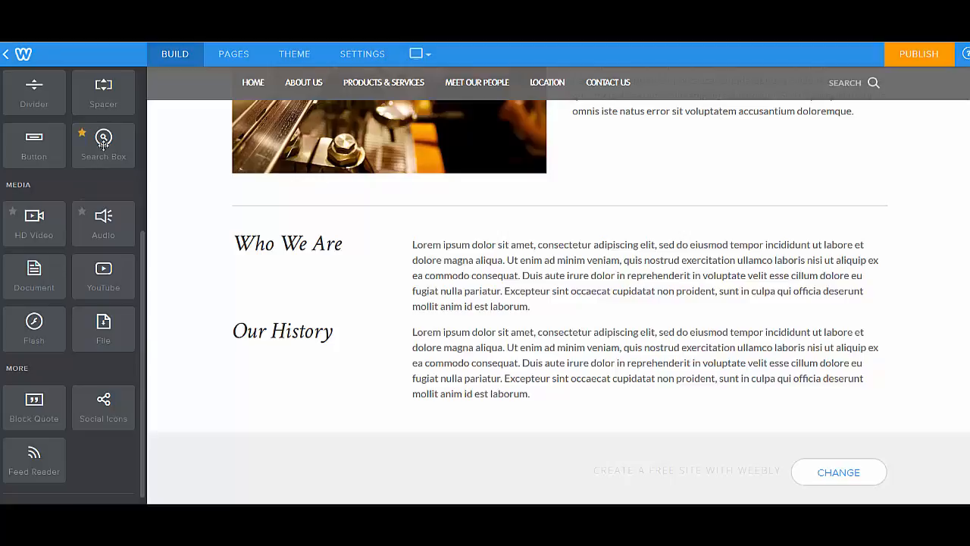
click(874, 83)
scroll(139, 282, down, 1)
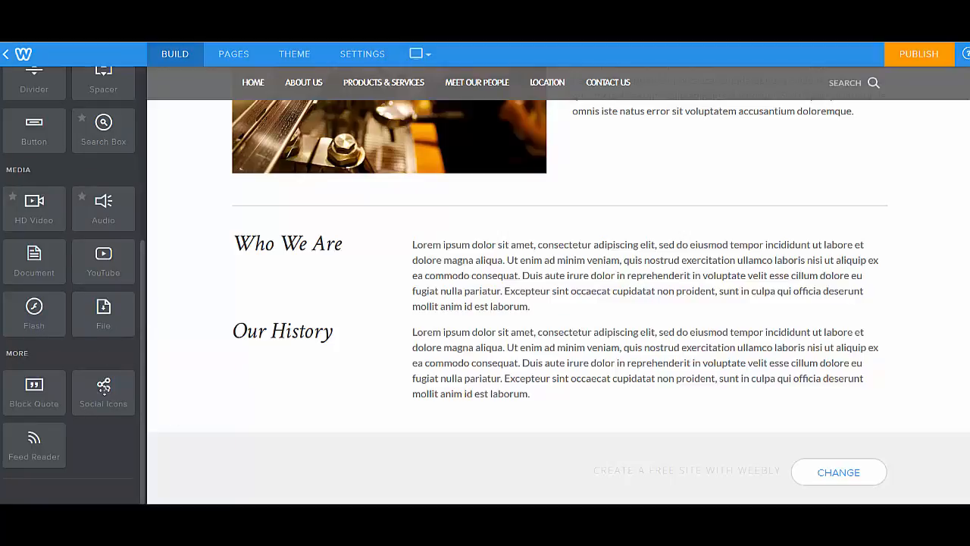
drag(104, 387, 530, 425)
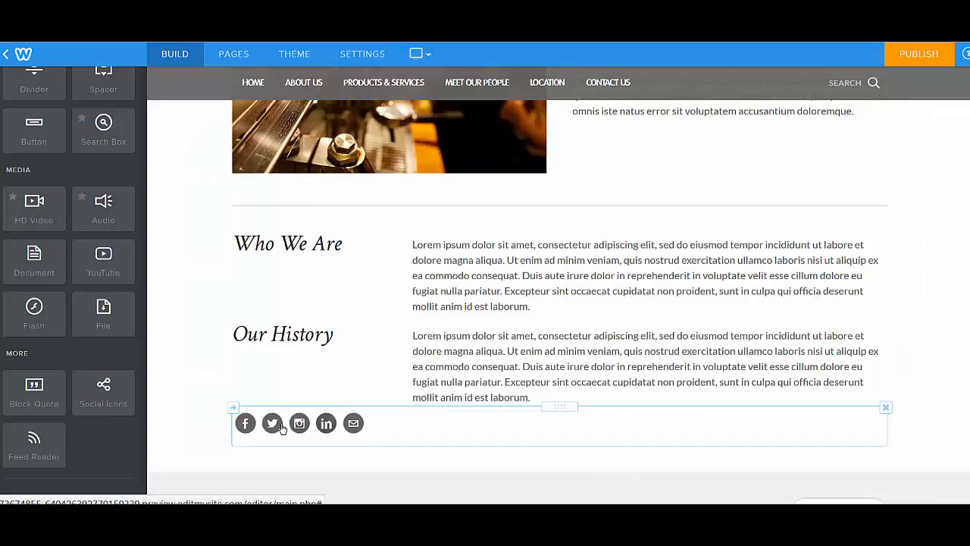
click(255, 427)
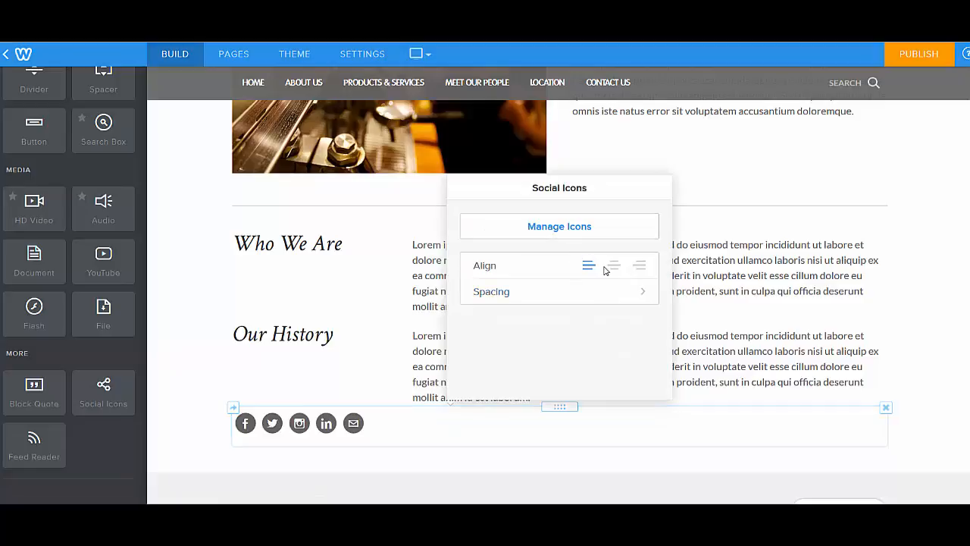
click(641, 267)
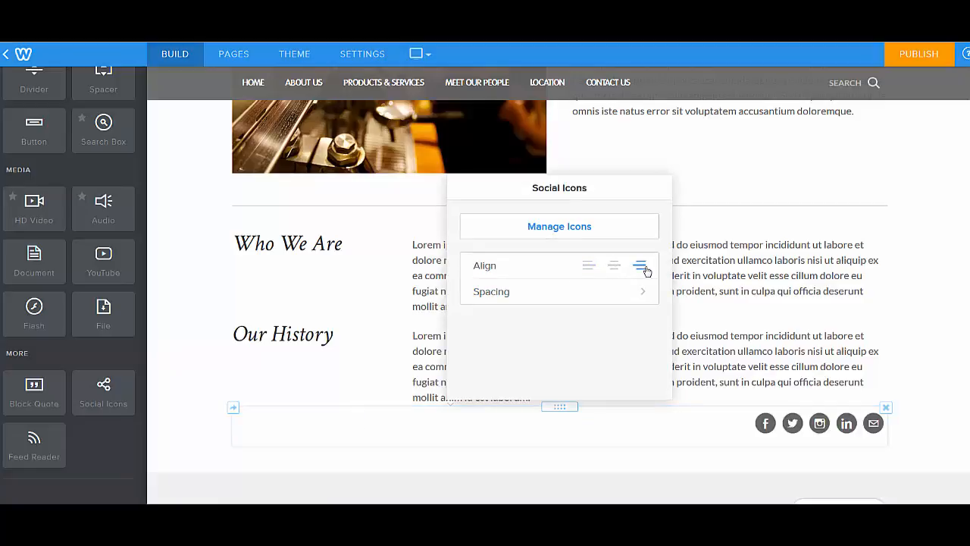
Examine the social icons' spacing options, the list of available networks and the Facebook icon's settings
click(629, 294)
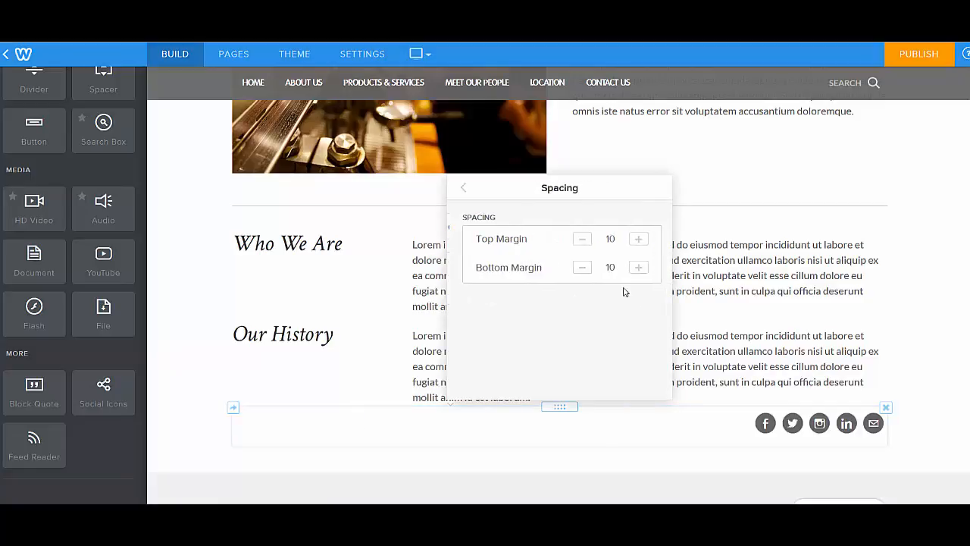
click(463, 189)
click(538, 227)
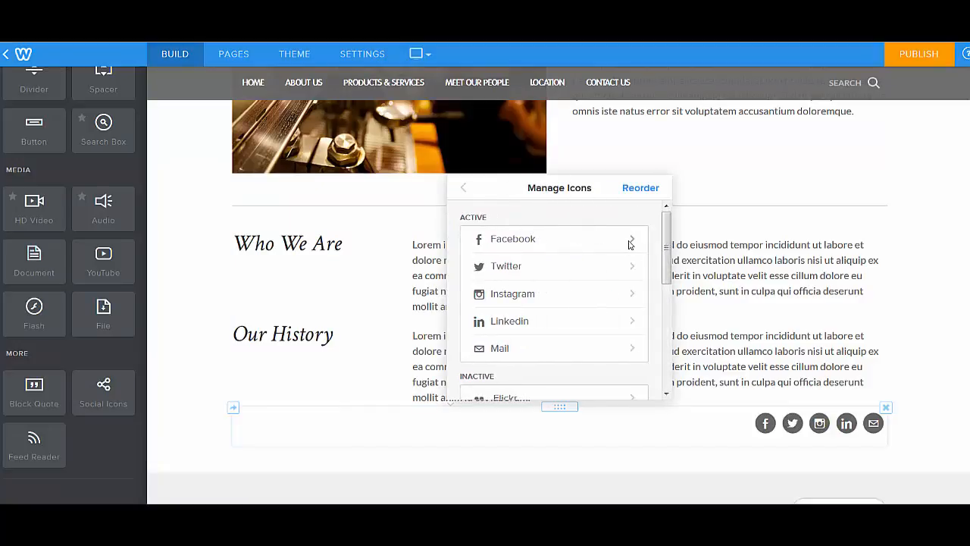
drag(660, 244, 654, 368)
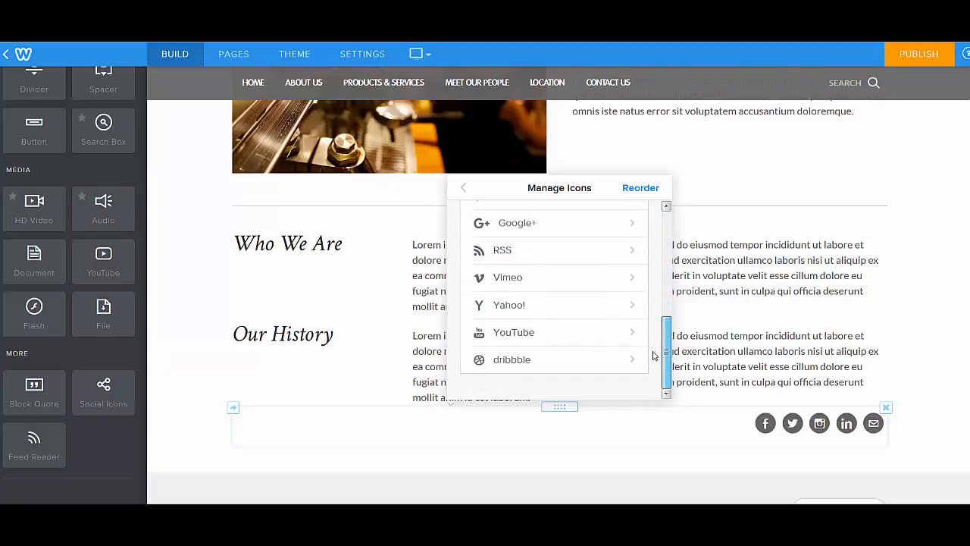
scroll(654, 356, up, 5)
click(584, 244)
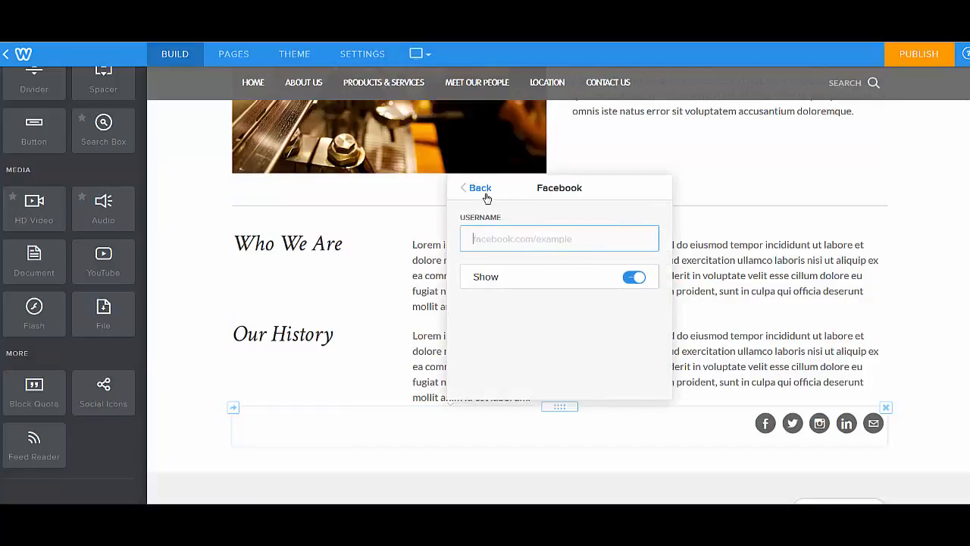
click(486, 195)
Hide the Twitter icon in the Social Icons element
click(511, 265)
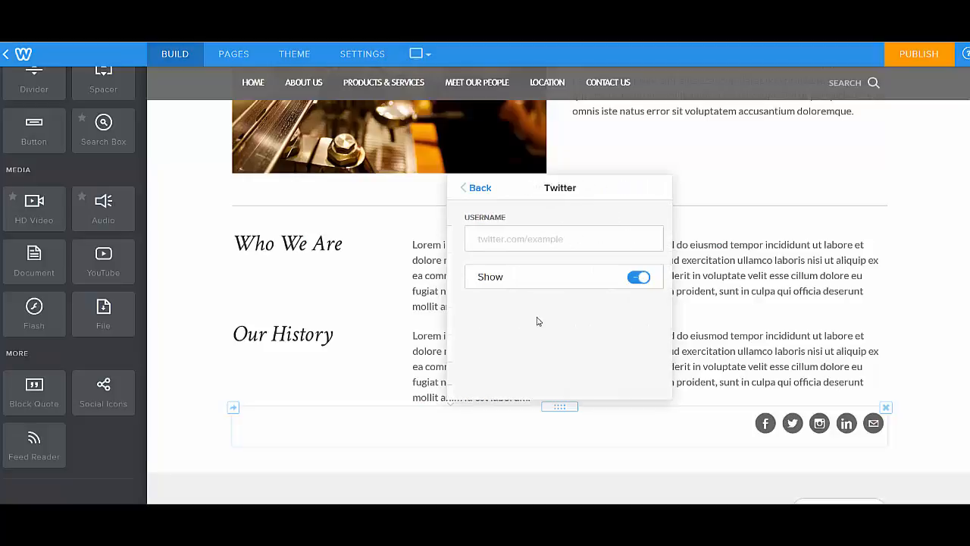
click(629, 279)
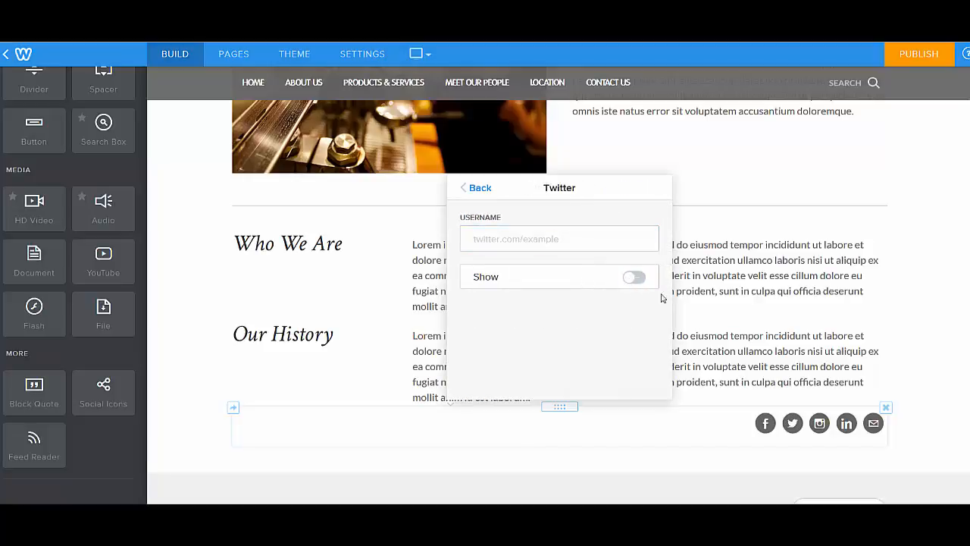
click(471, 189)
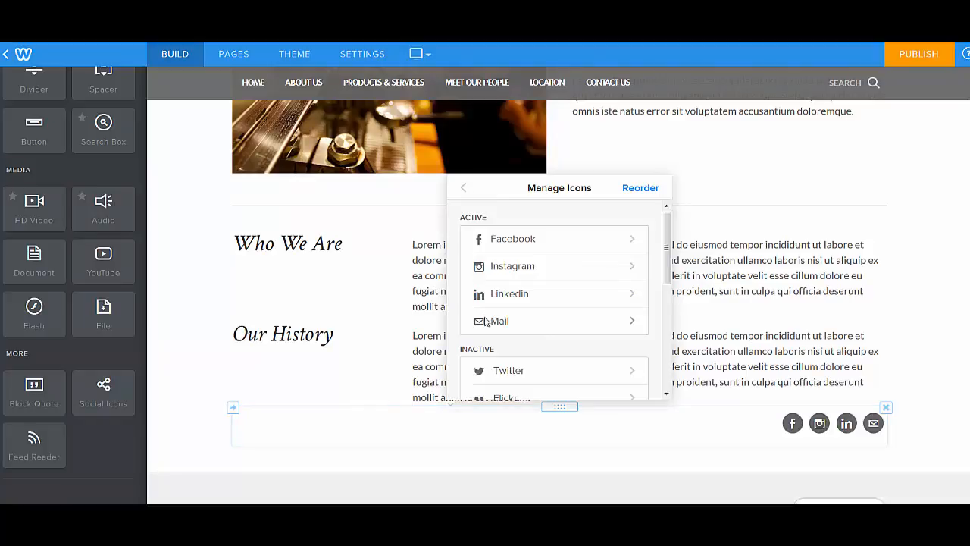
mouse_move(664, 258)
mouse_down()
mouse_move(662, 360)
mouse_move(659, 254)
mouse_up()
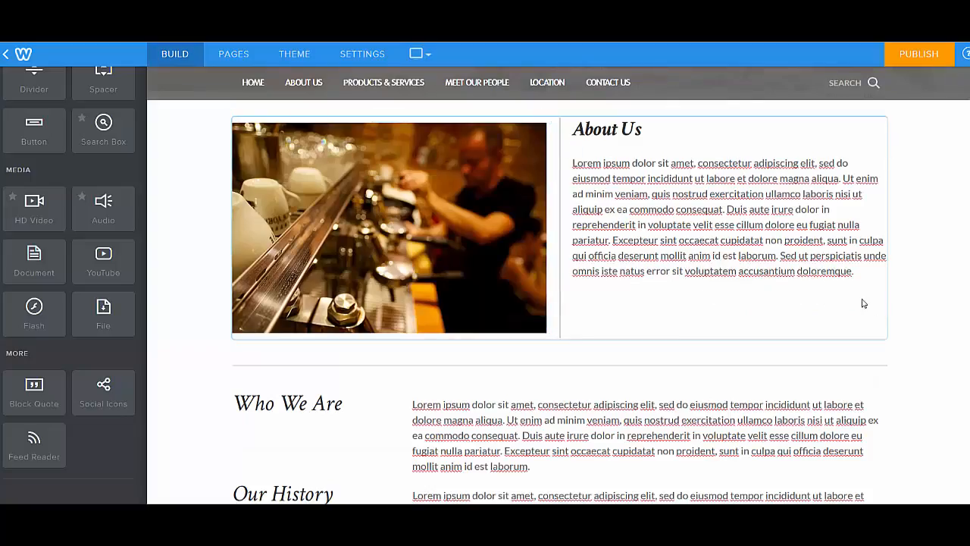
Delete the Who We Are heading below the divider on the About Us page
scroll(557, 303, up, 2)
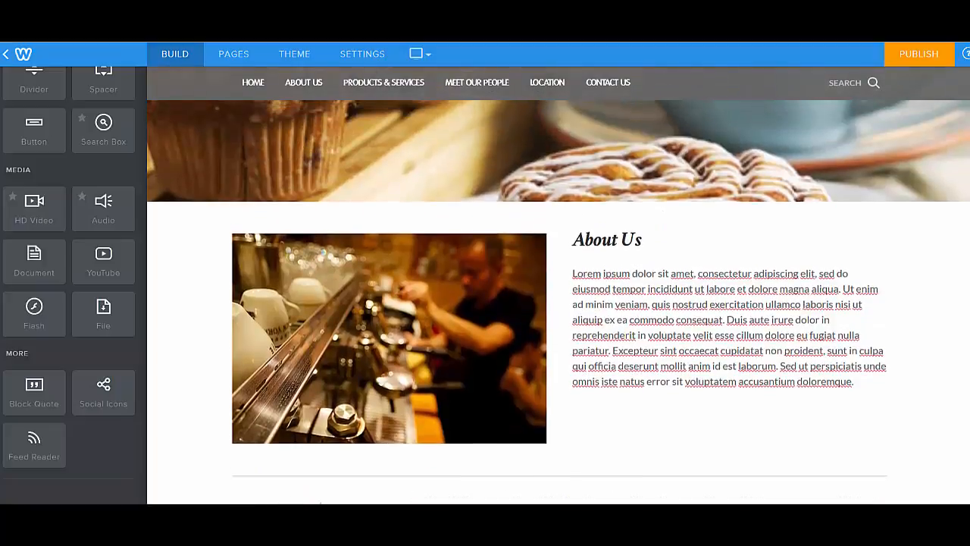
scroll(557, 303, down, 4)
scroll(558, 303, up, 5)
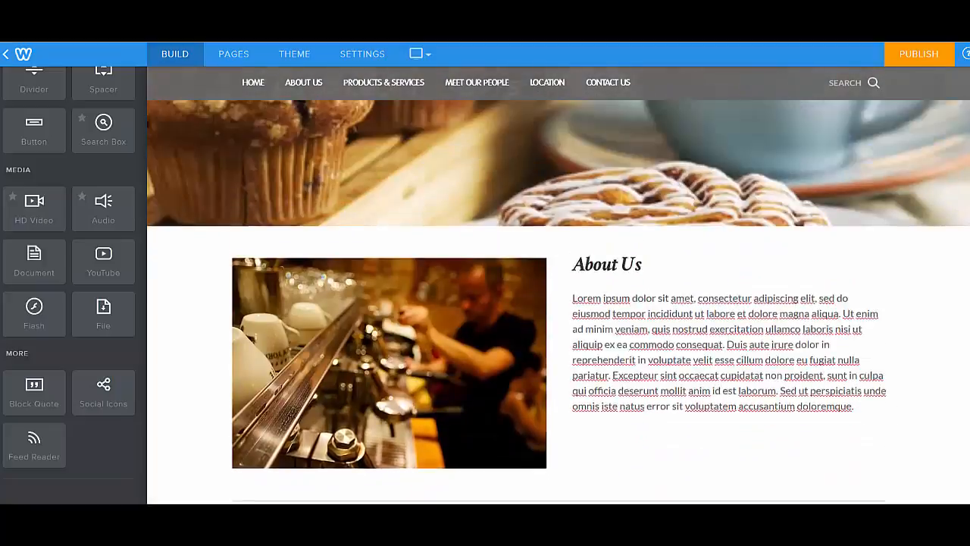
scroll(558, 304, down, 5)
scroll(385, 295, down, 1)
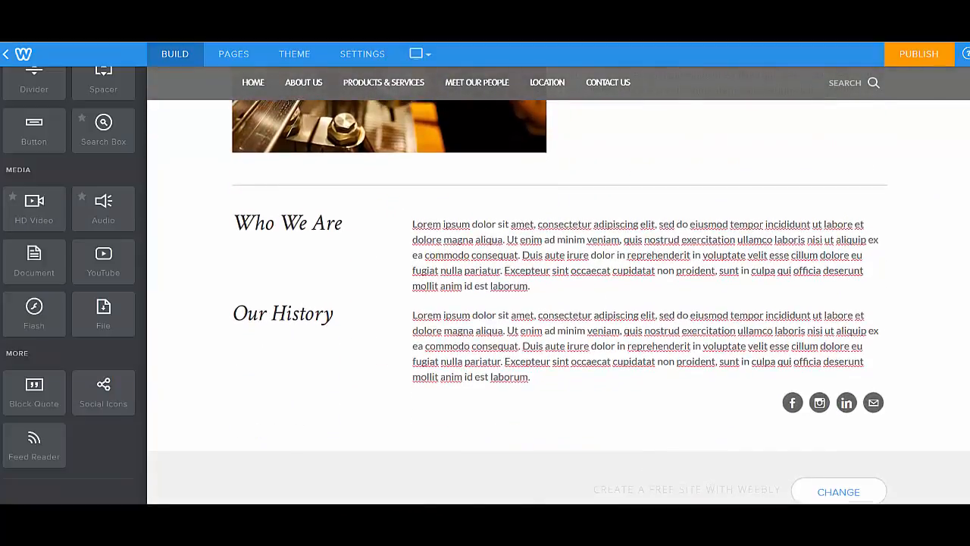
scroll(385, 296, up, 5)
scroll(385, 296, down, 5)
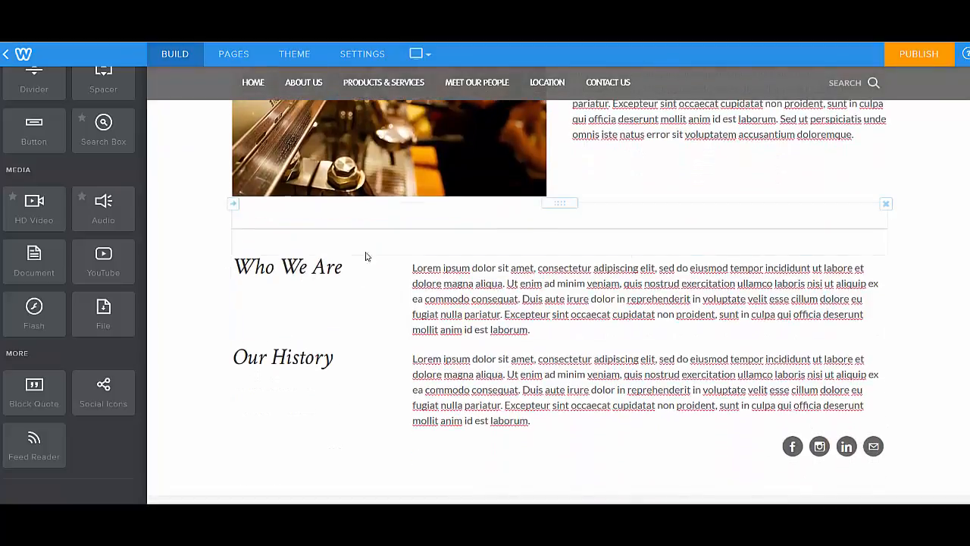
click(379, 258)
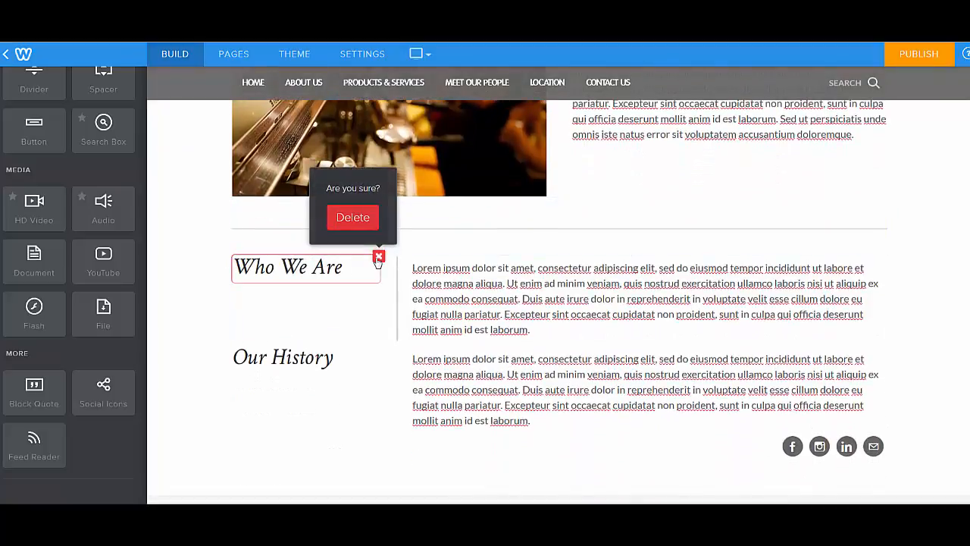
click(351, 216)
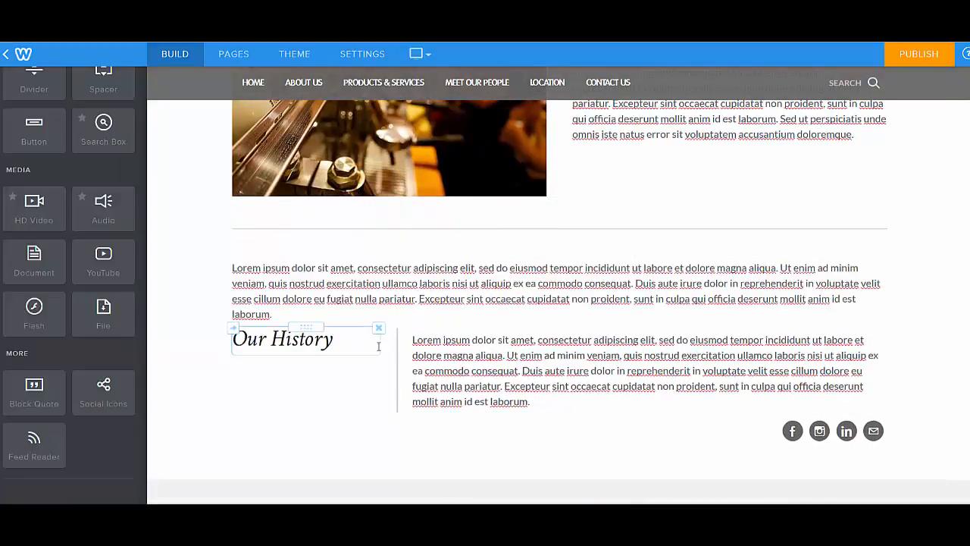
Delete the Our History heading and the first of the two paragraphs below the divider
click(378, 328)
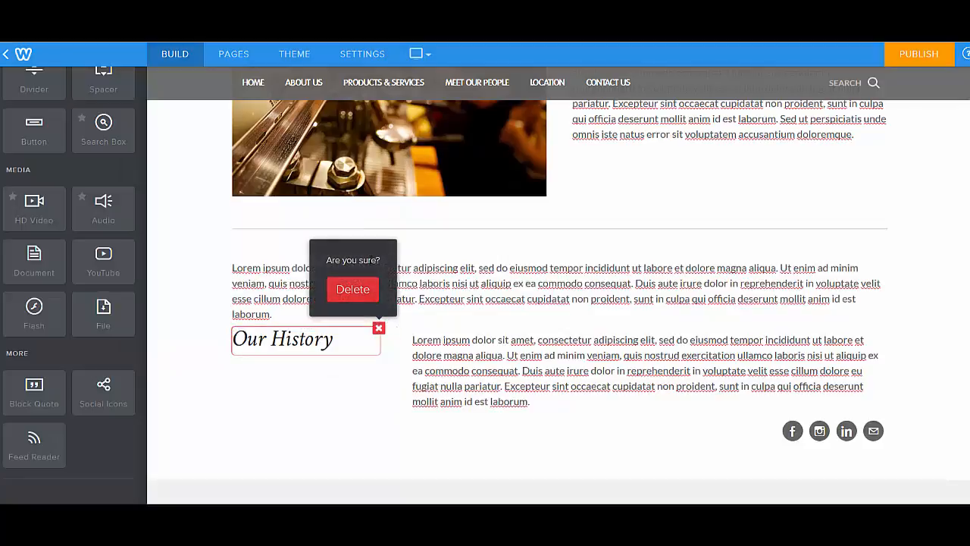
click(364, 298)
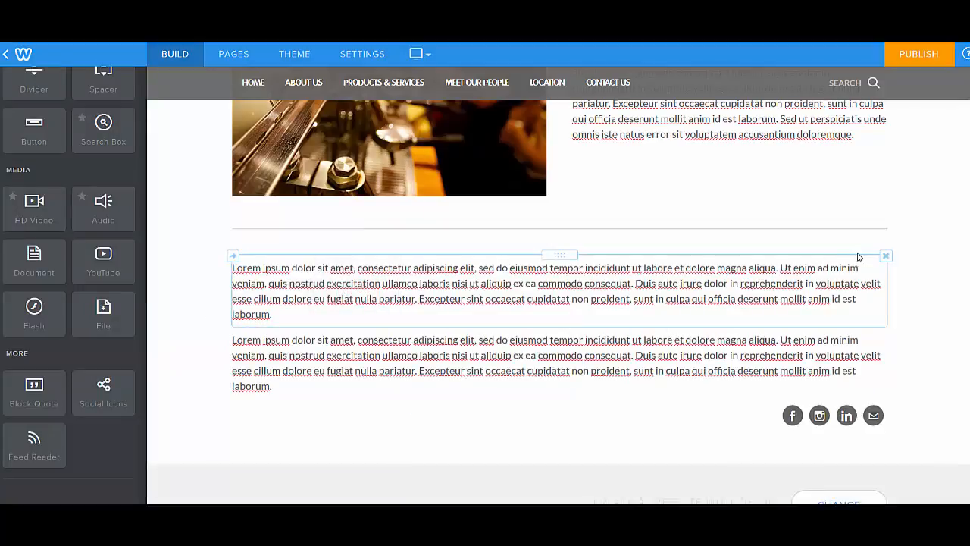
click(885, 258)
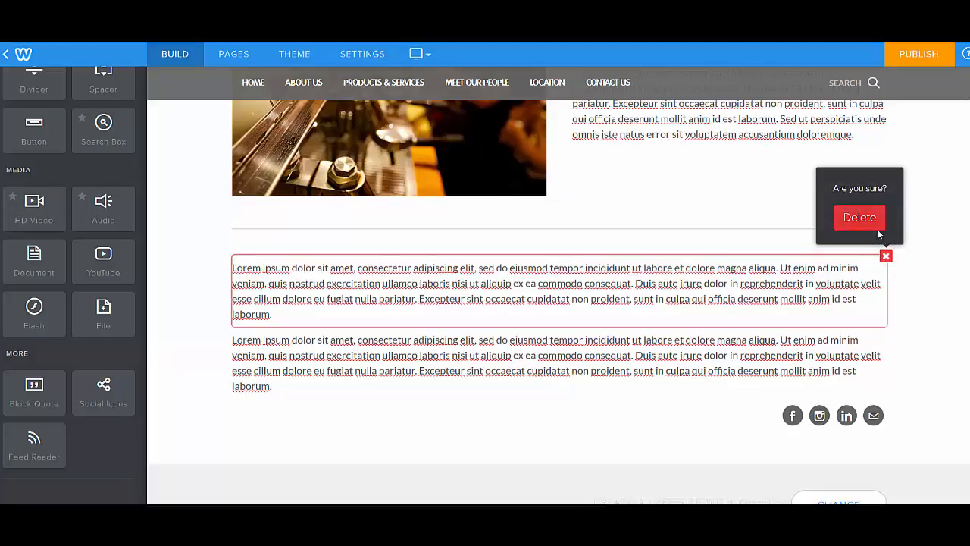
click(859, 226)
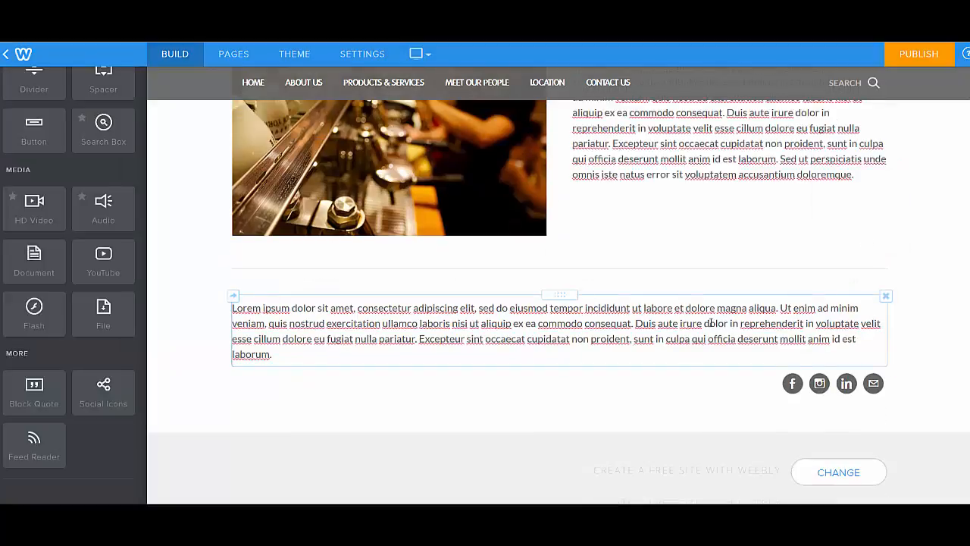
Delete the remaining paragraph between the divider and the social icons on the About Us page
click(886, 295)
click(846, 259)
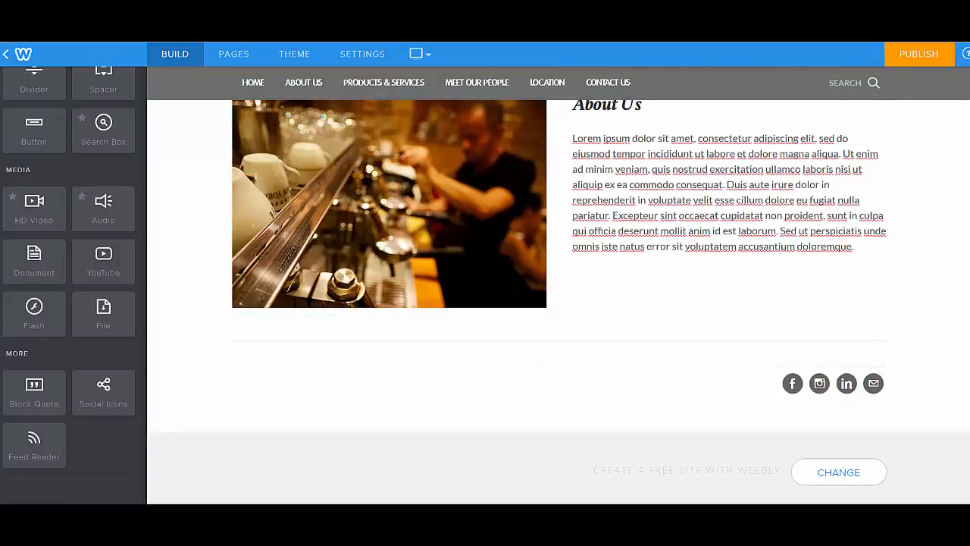
Add a Title element below the divider, in a column to the left of the social icons, and open its text for editing
scroll(255, 372, up, 3)
scroll(64, 244, up, 5)
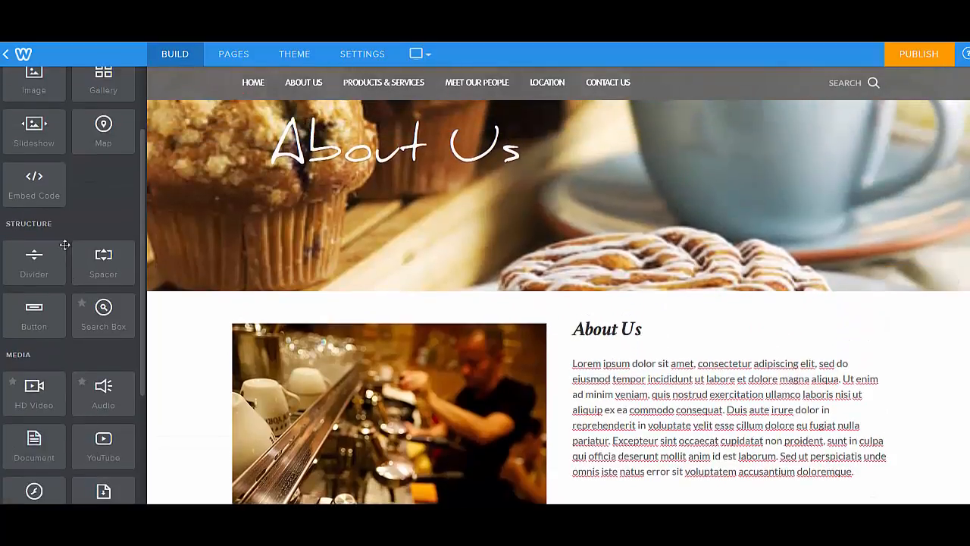
mouse_move(940, 169)
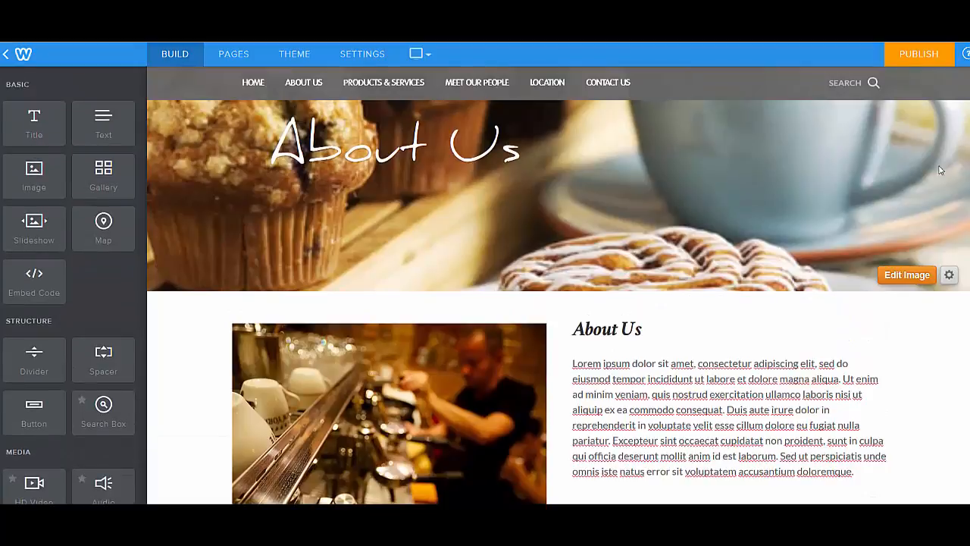
scroll(558, 303, down, 3)
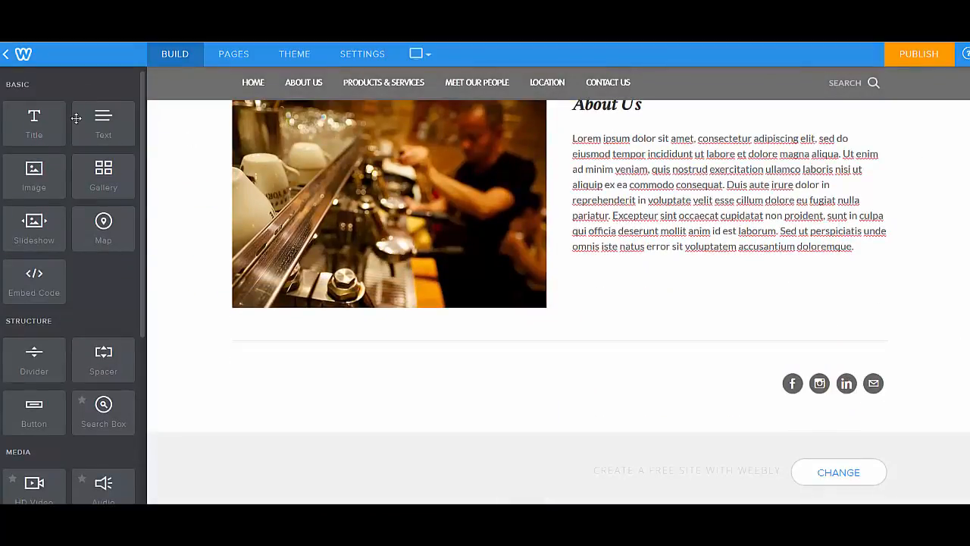
drag(31, 125, 291, 374)
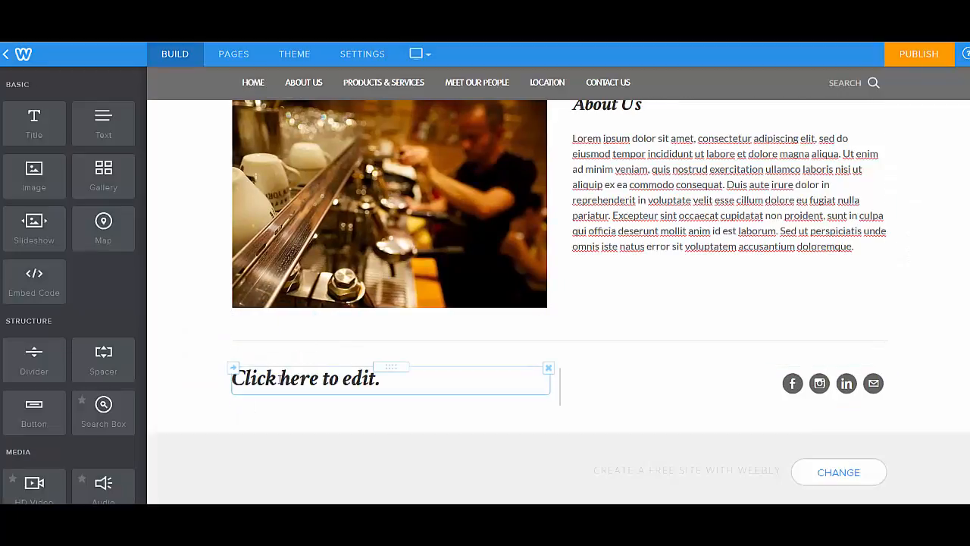
click(331, 384)
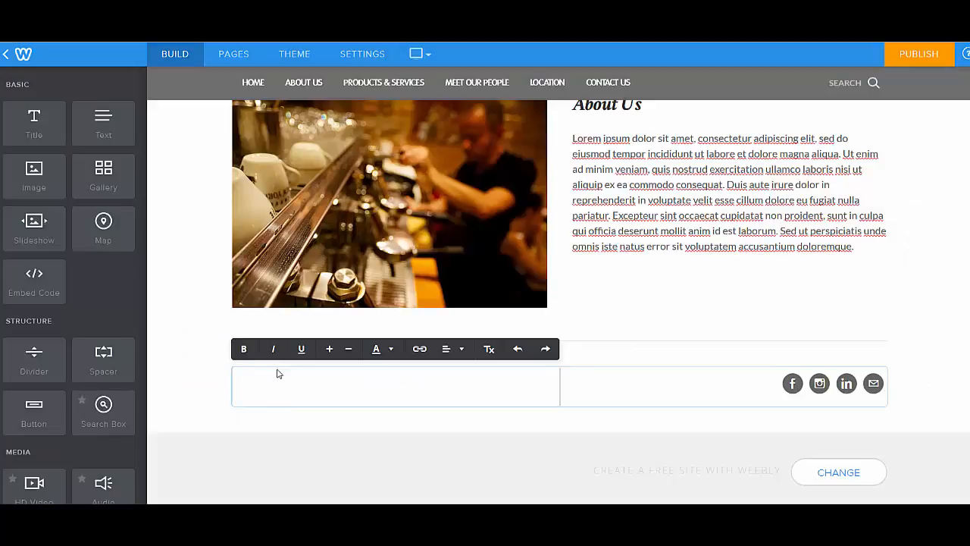
Add a Text element between the new title and the social icons, and another full-width Text element below that row
drag(103, 125, 558, 389)
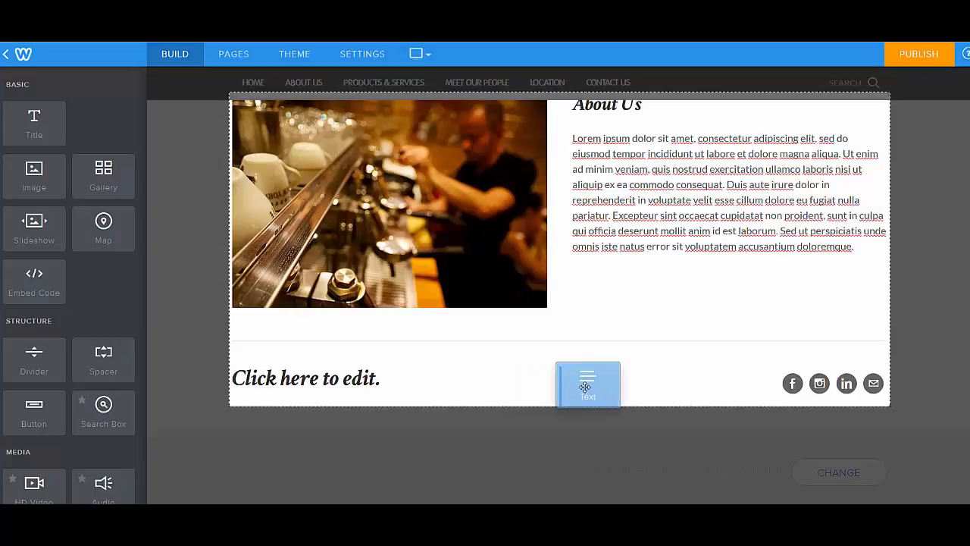
drag(586, 387, 584, 385)
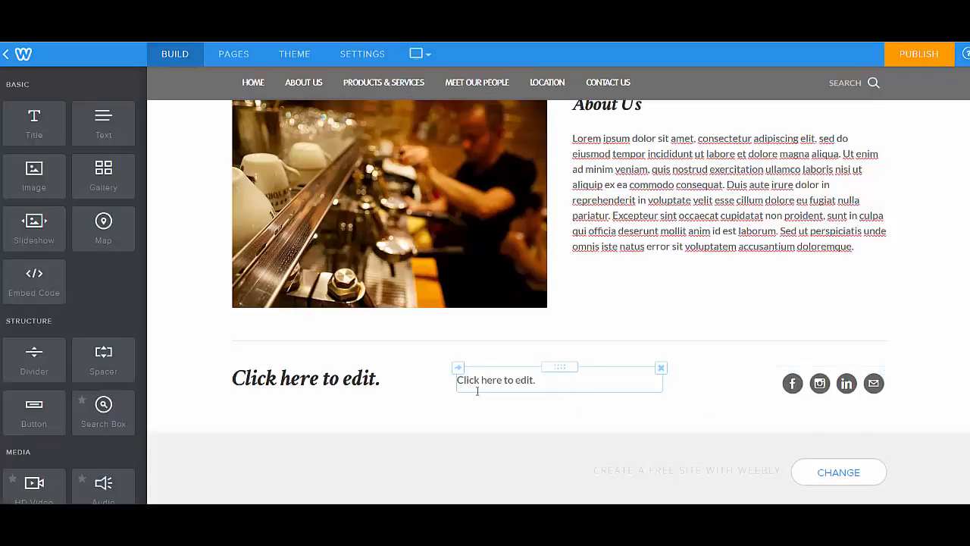
drag(103, 121, 282, 422)
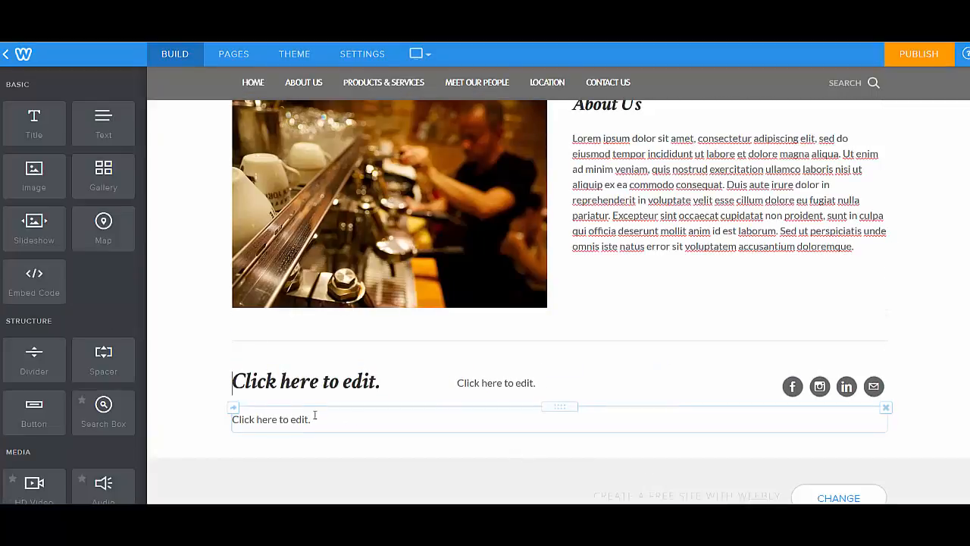
scroll(114, 333, down, 1)
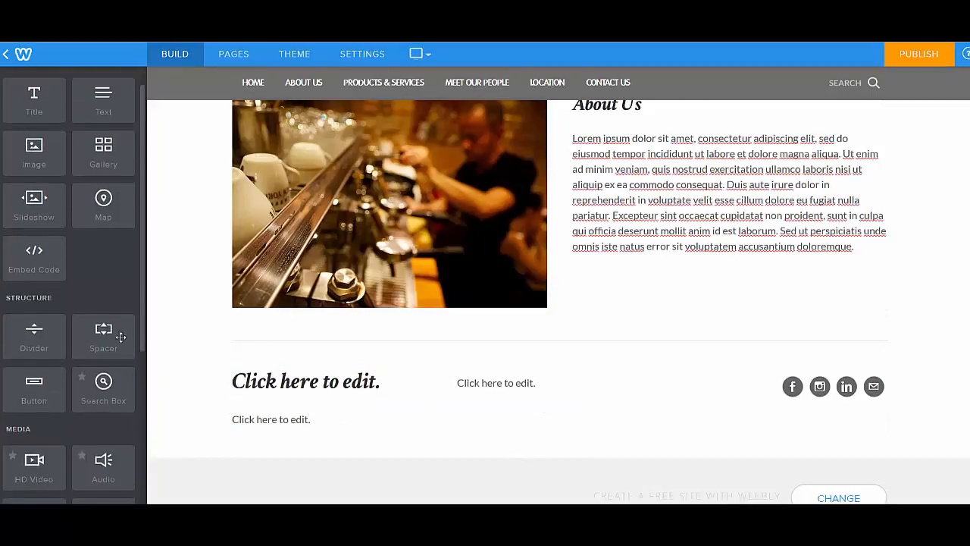
drag(103, 322, 618, 382)
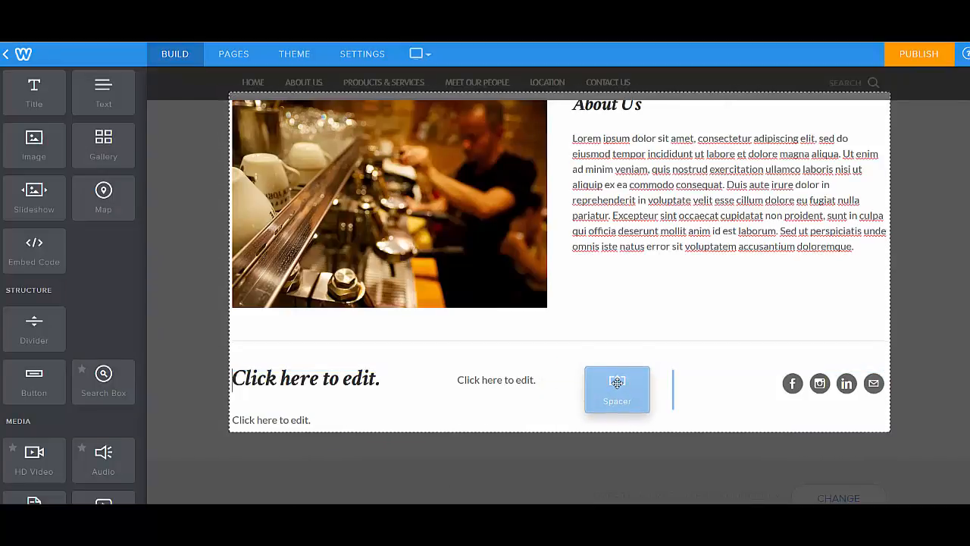
drag(615, 370, 575, 426)
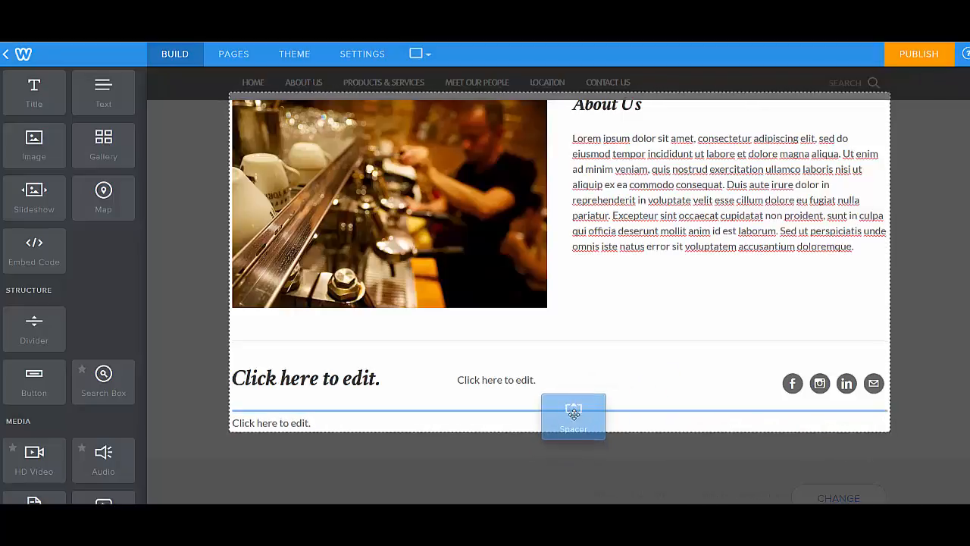
drag(547, 409, 76, 303)
Add a Divider element between the title, text and icons row and the full-width text below it
drag(22, 349, 567, 383)
drag(644, 378, 765, 369)
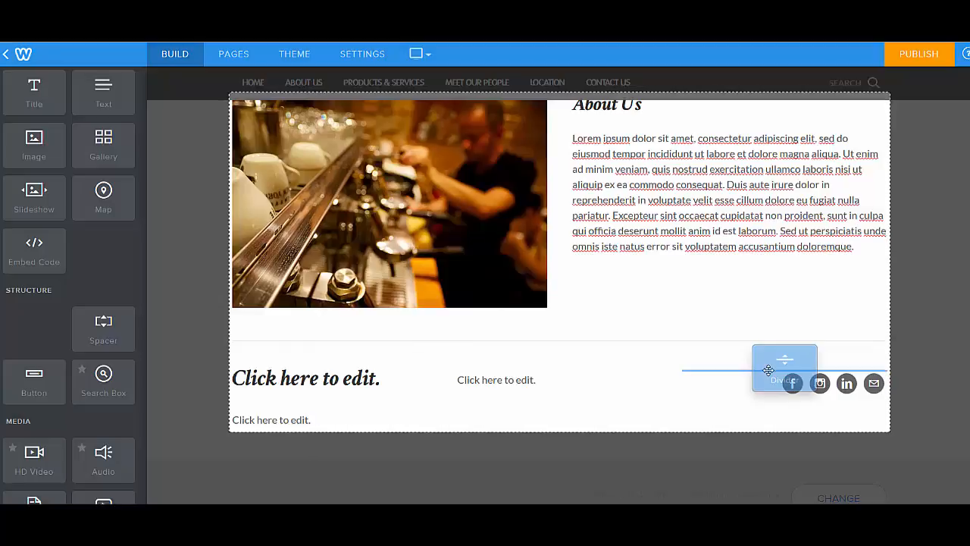
drag(768, 370, 643, 419)
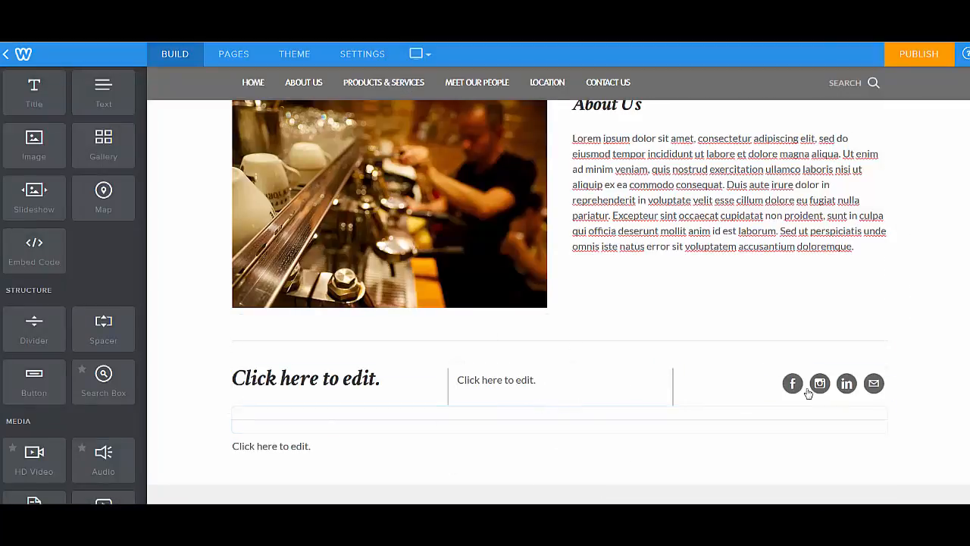
Move the lower text element into the row between the title and social icons, and place a Button element below the new divider
drag(559, 431, 701, 390)
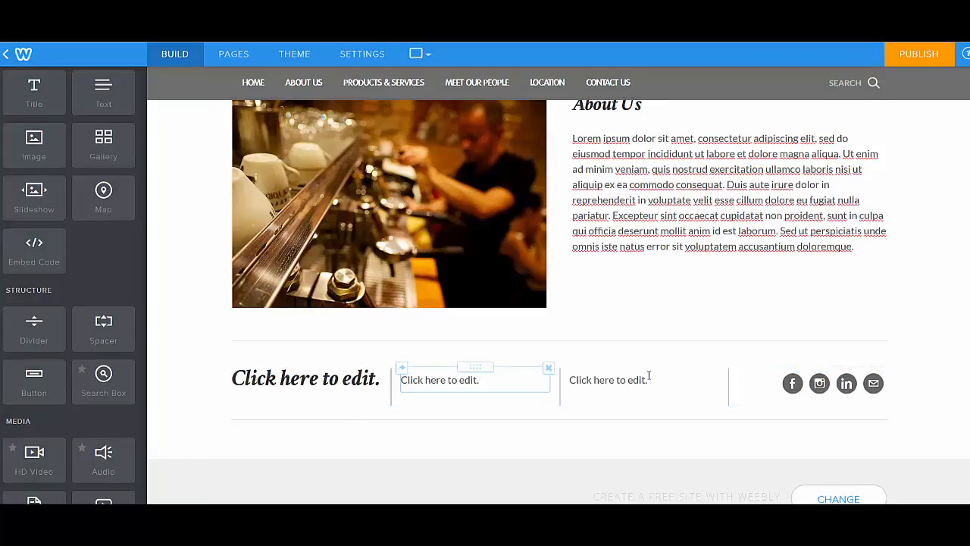
scroll(219, 444, down, 1)
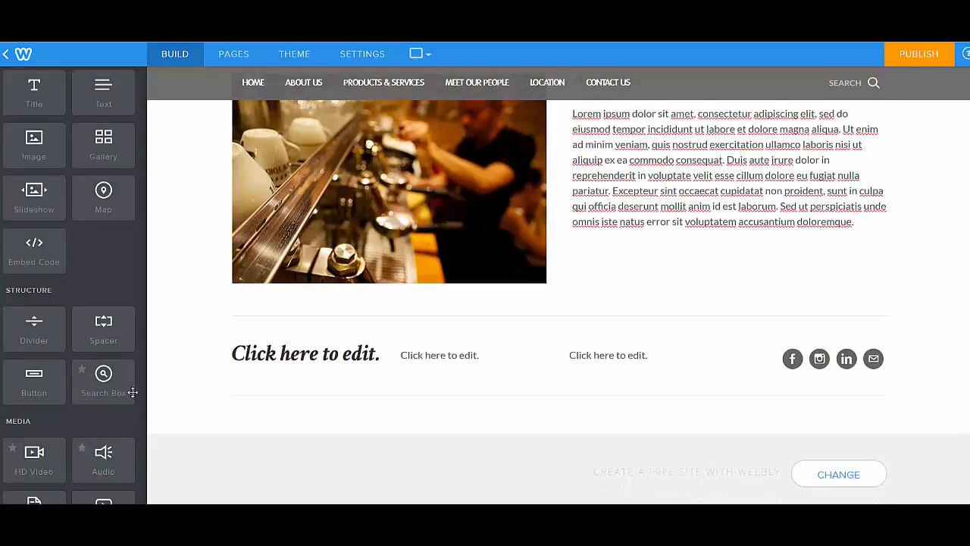
drag(40, 382, 309, 426)
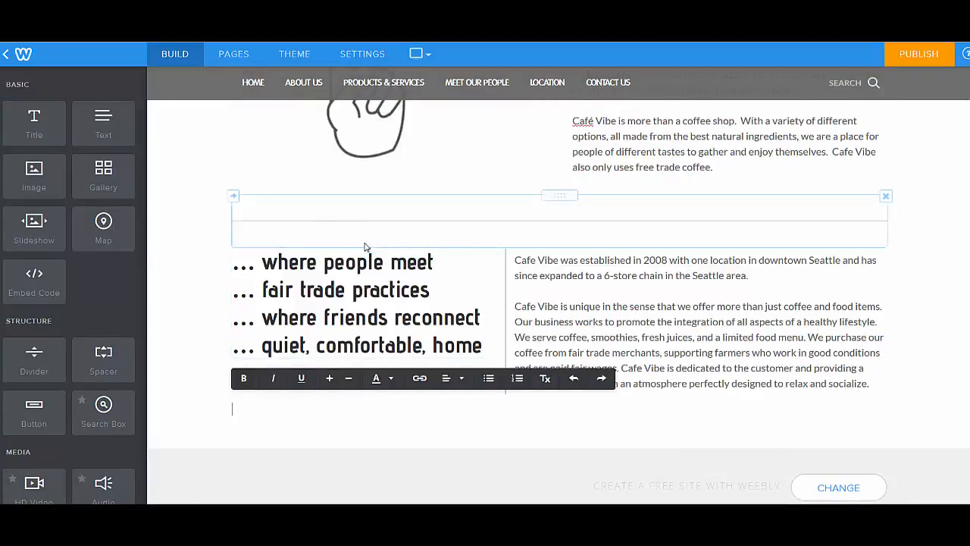
Add a Text element at the bottom of the About Us page and paste in the disclaimer that the company is a mock campaign
scroll(865, 242, up, 4)
scroll(865, 242, up, 2)
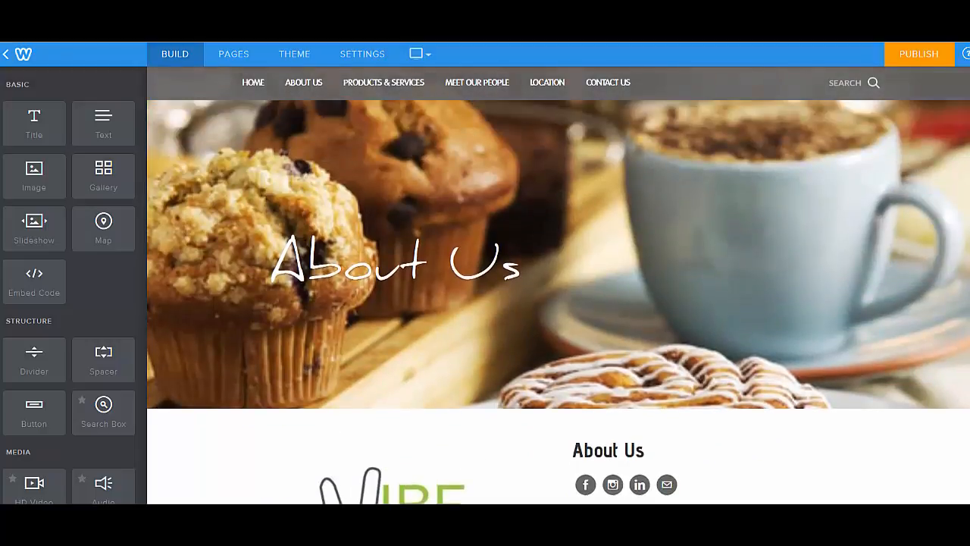
scroll(558, 301, down, 6)
scroll(558, 301, up, 4)
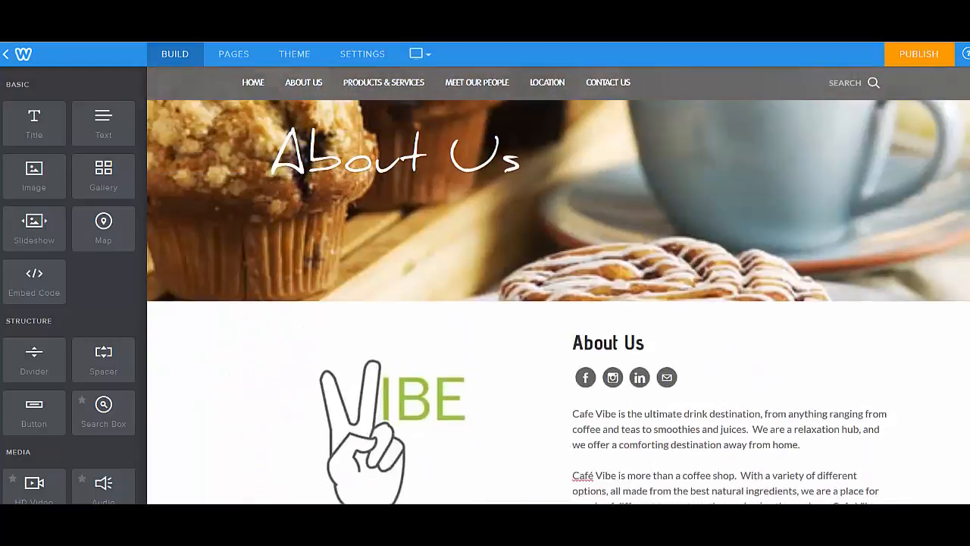
scroll(966, 420, down, 6)
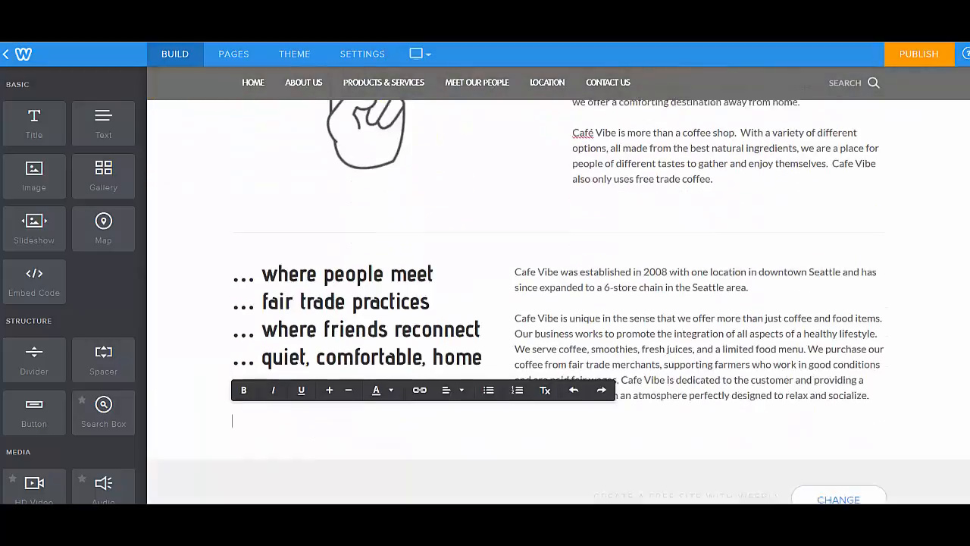
drag(103, 122, 255, 427)
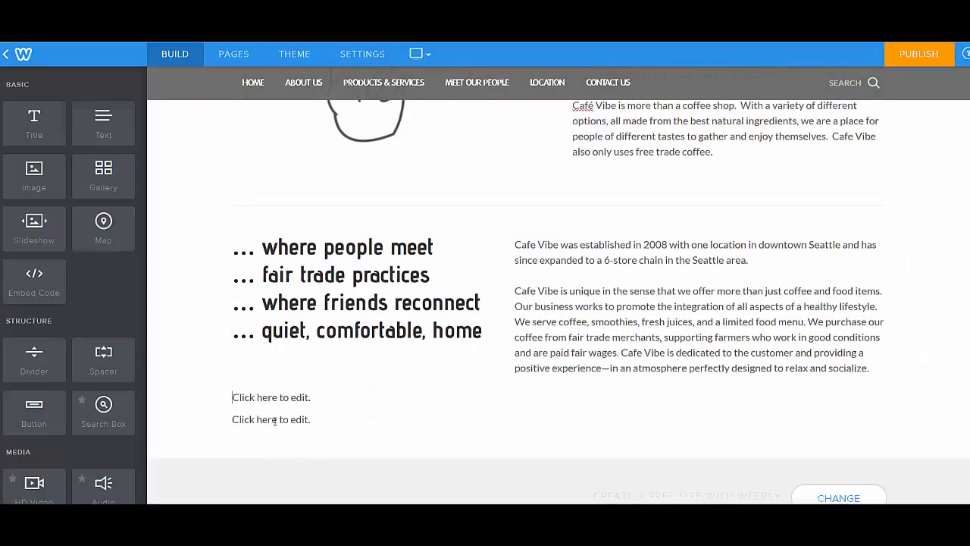
click(247, 418)
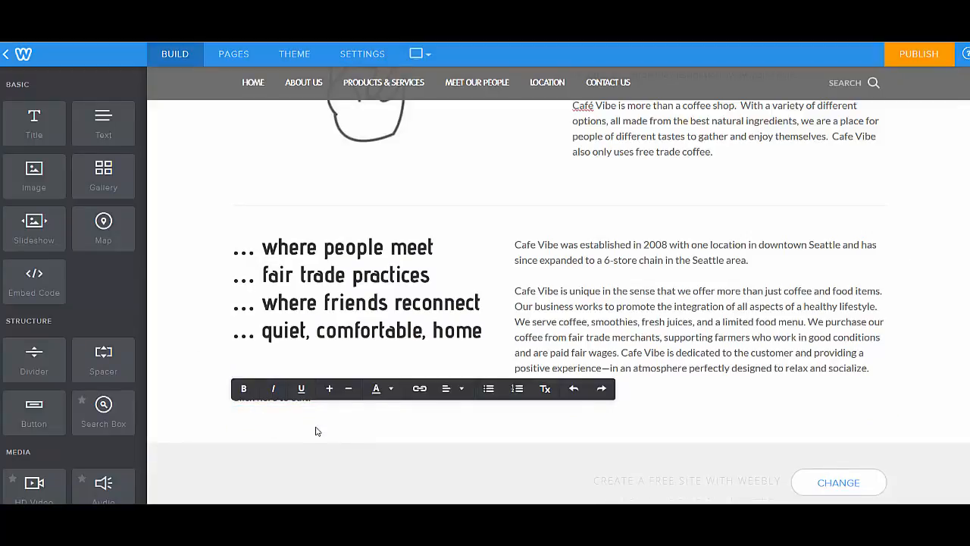
key(ctrl+v)
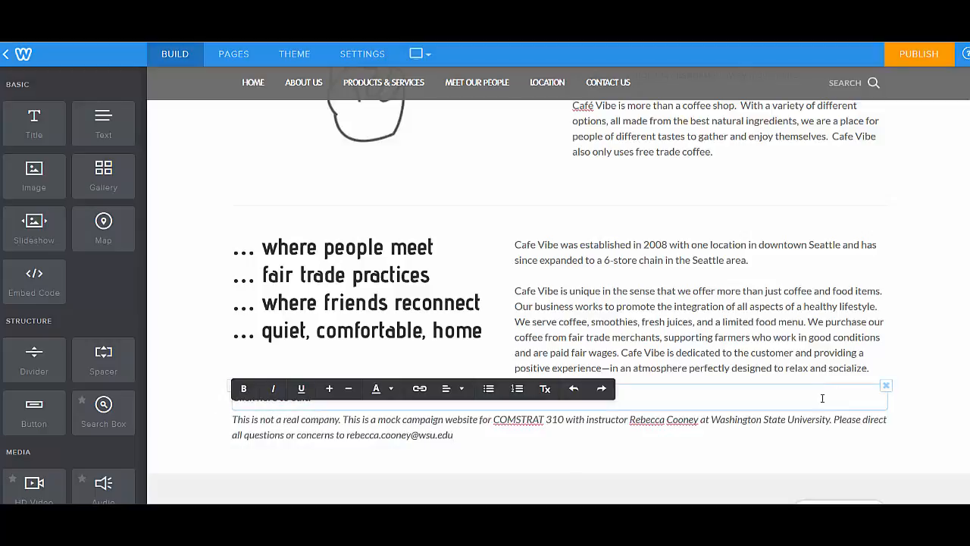
Delete the unused placeholder text element above the disclaimer
click(887, 388)
click(862, 355)
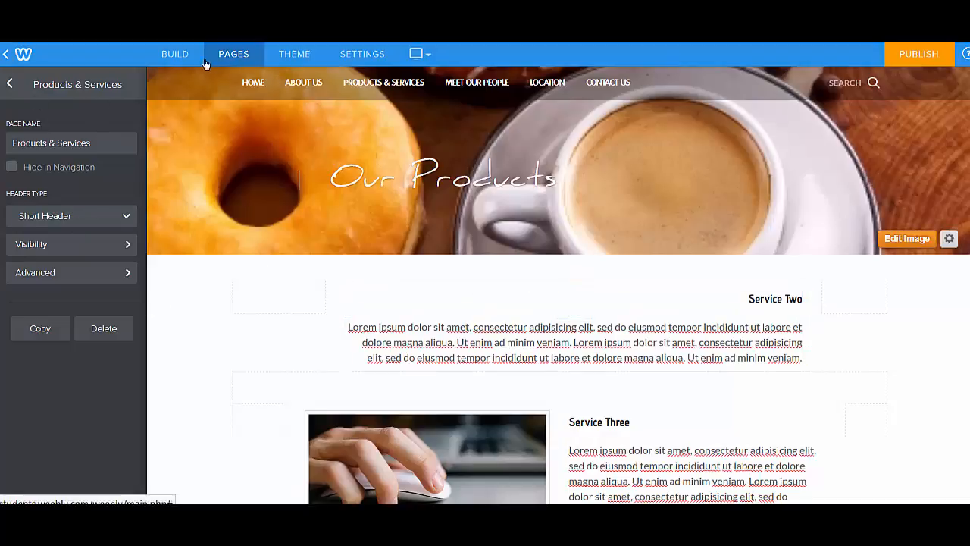
Insert a Slideshow element beside Service Two on the Products & Services page with the Thumbnails on Top style, and start adding photos
click(175, 55)
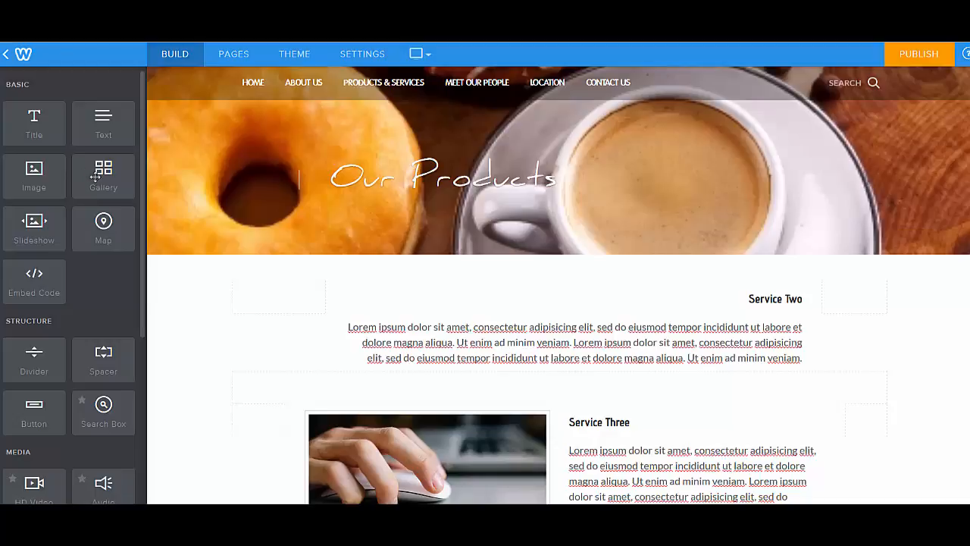
drag(34, 221, 310, 294)
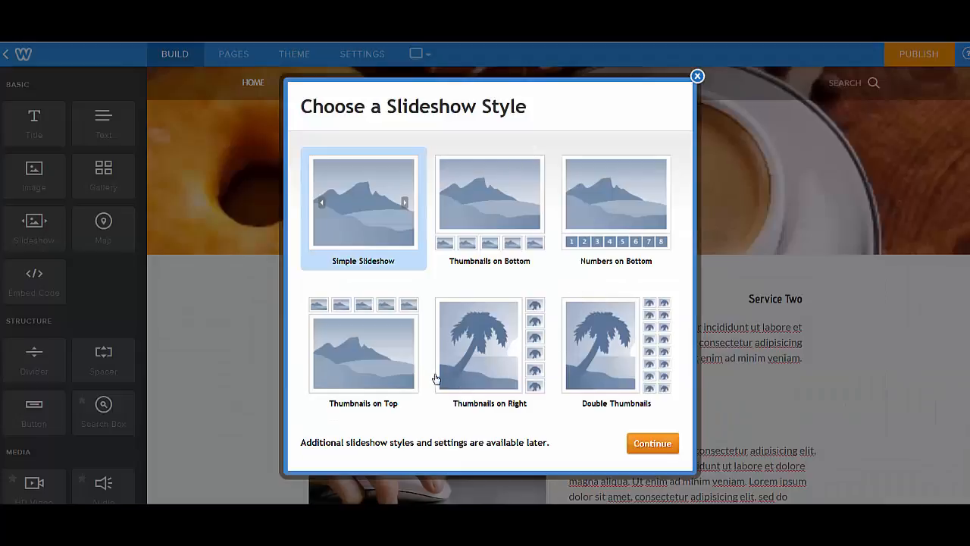
click(365, 344)
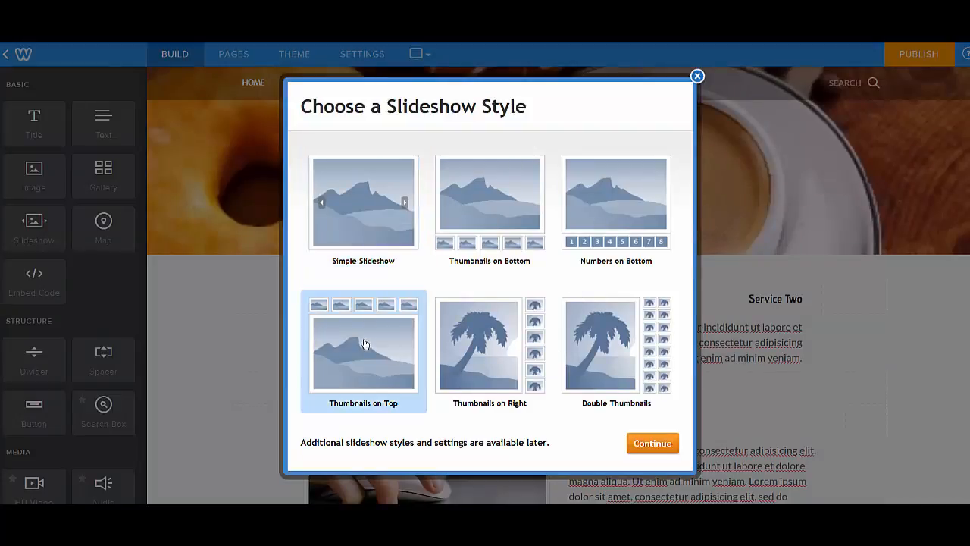
click(656, 445)
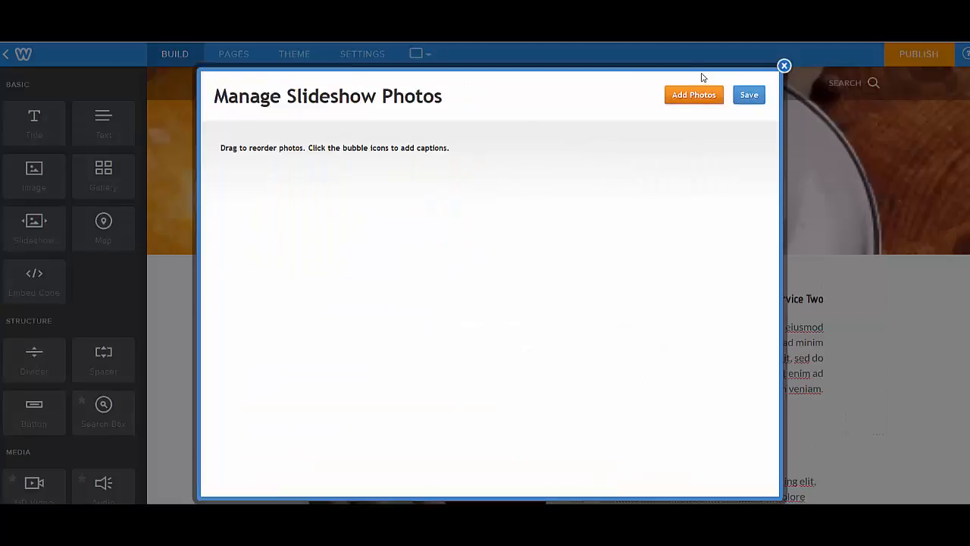
click(699, 100)
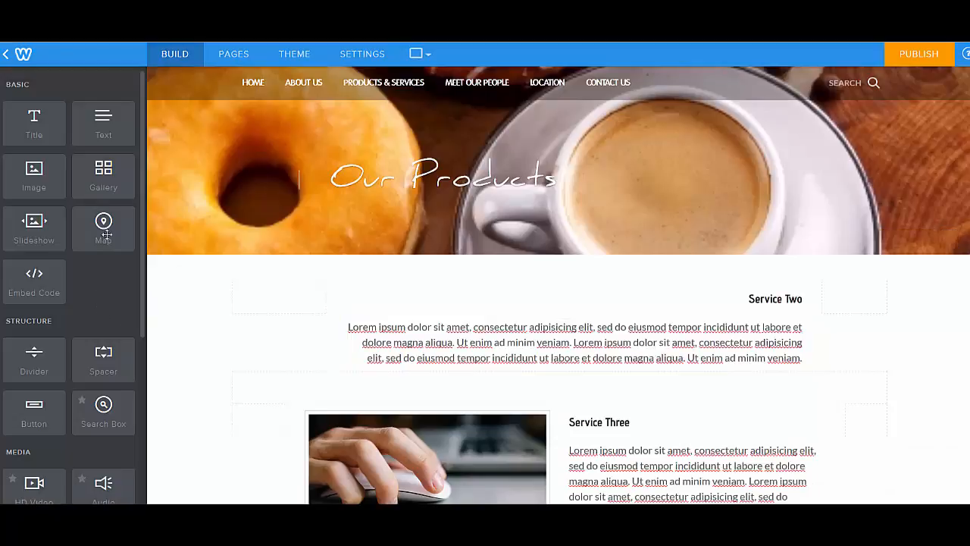
Insert a Map element in the narrow column left of the Service Two text and select it
drag(104, 234, 348, 299)
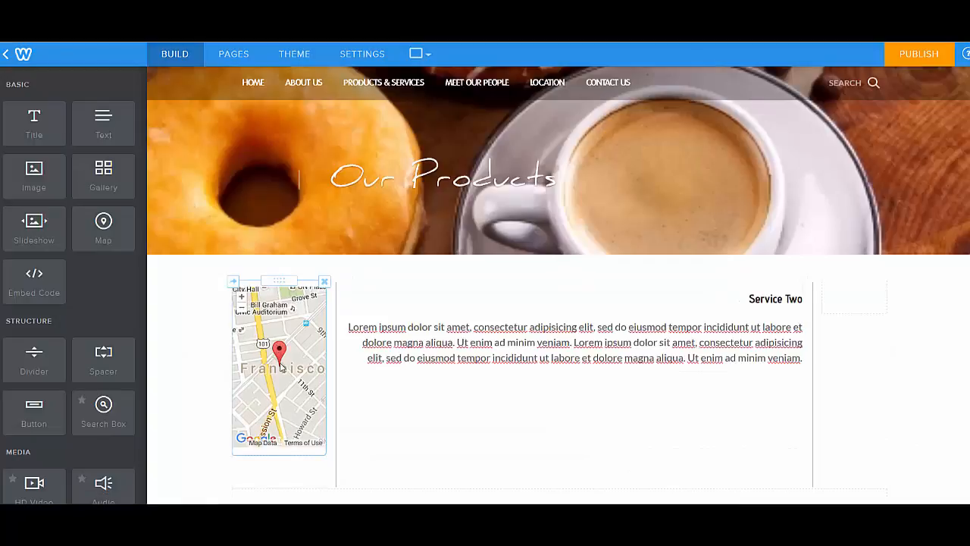
scroll(309, 433, down, 2)
click(286, 235)
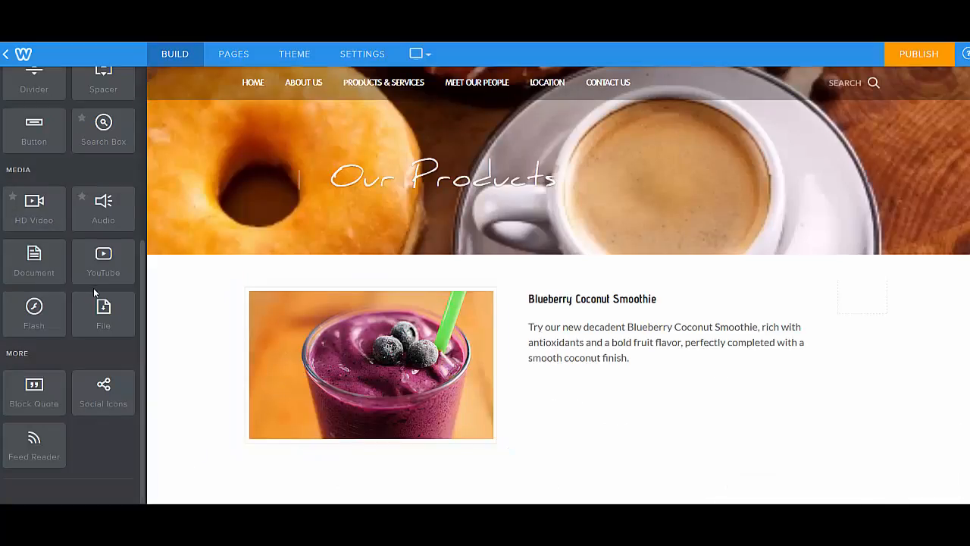
Insert a full-width YouTube element above the Blueberry Coconut Smoothie section
drag(122, 271, 485, 248)
drag(529, 254, 565, 282)
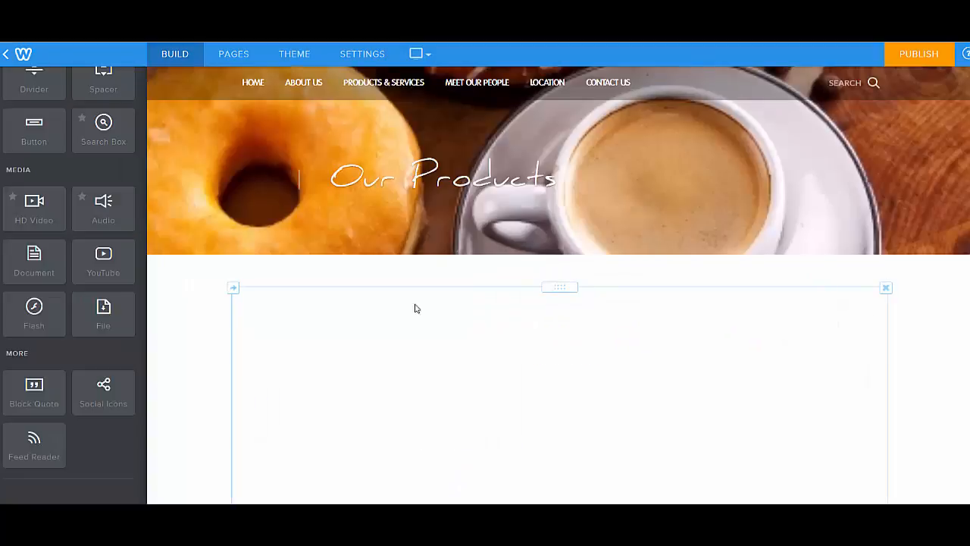
scroll(657, 343, down, 3)
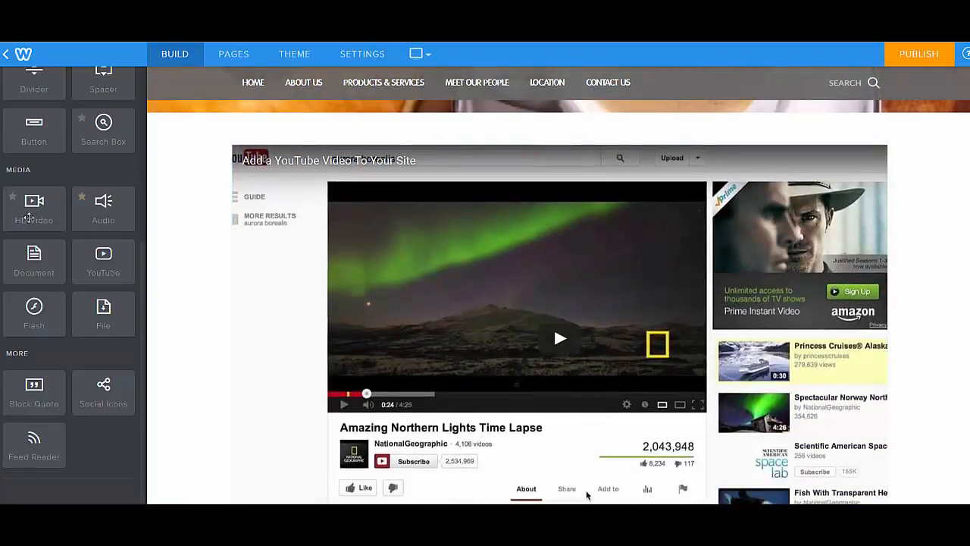
Examine the YouTube element's video URL, spacing and advanced settings
click(557, 331)
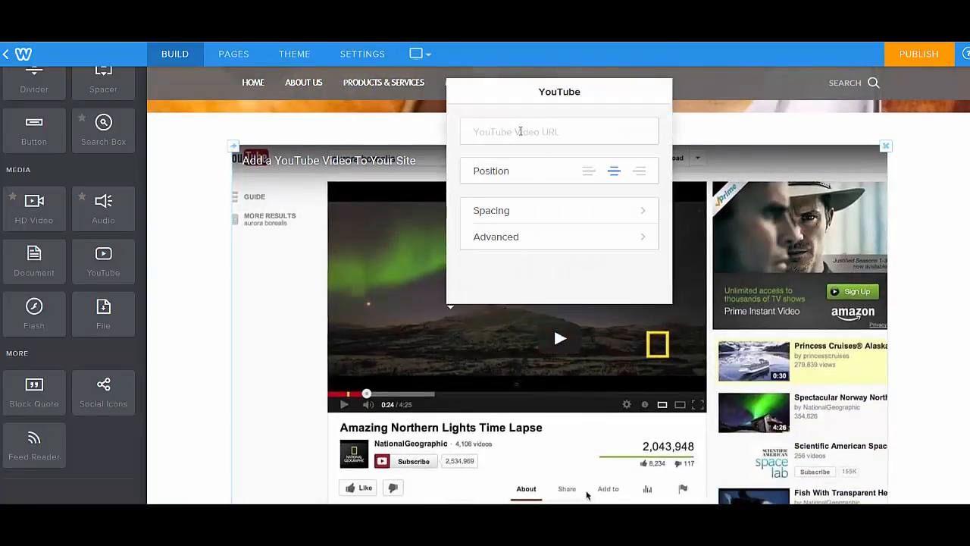
click(520, 130)
click(492, 213)
click(466, 95)
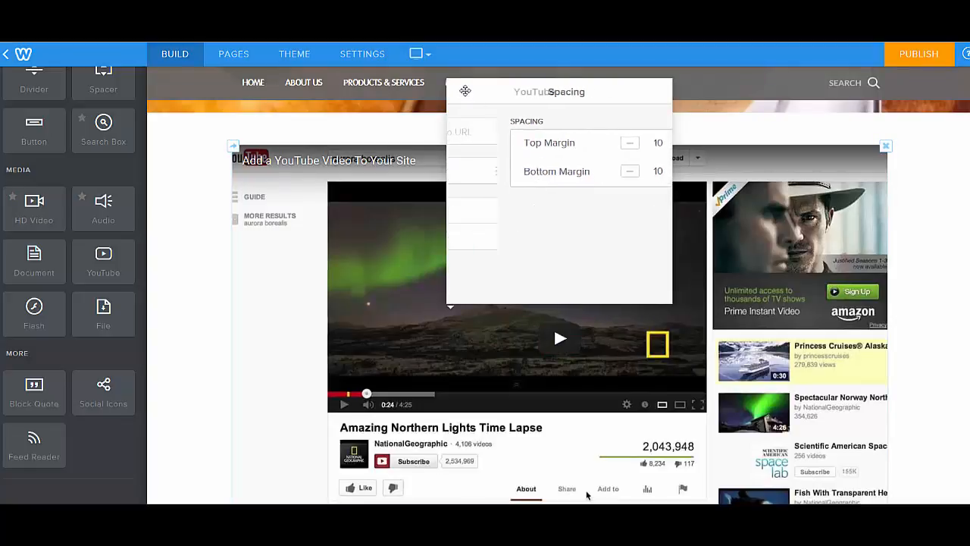
click(489, 238)
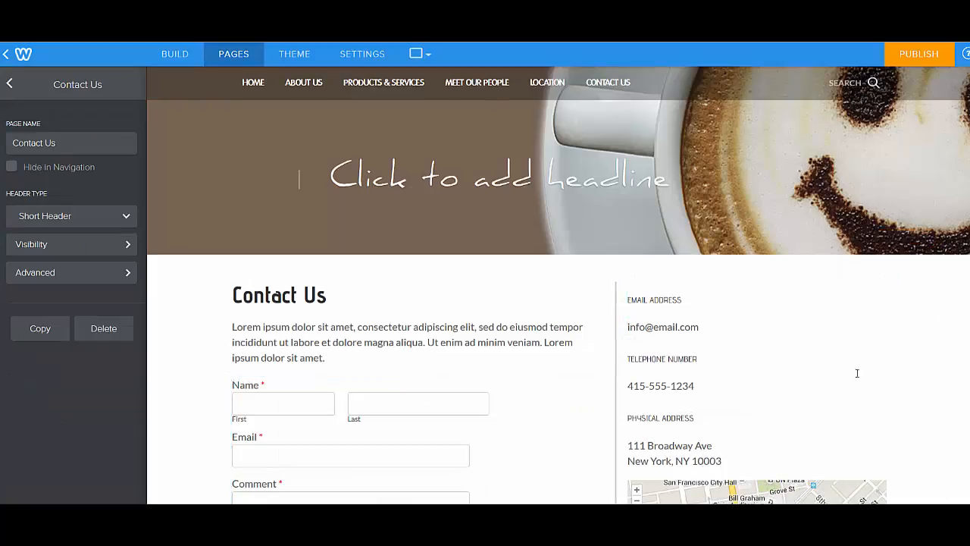
Examine the Contact Us page's contact form, contact details and map
scroll(965, 308, down, 1)
scroll(299, 144, down, 3)
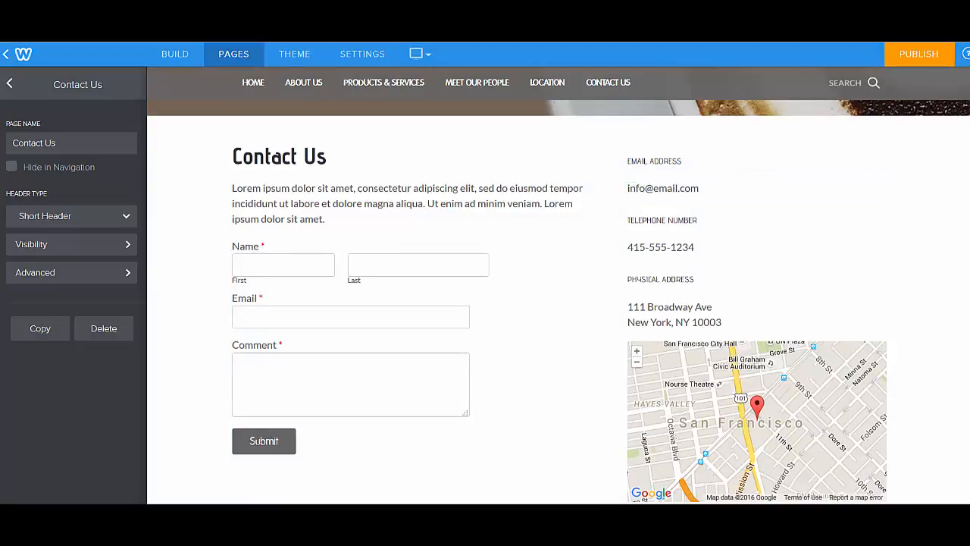
scroll(237, 198, down, 3)
scroll(237, 197, up, 3)
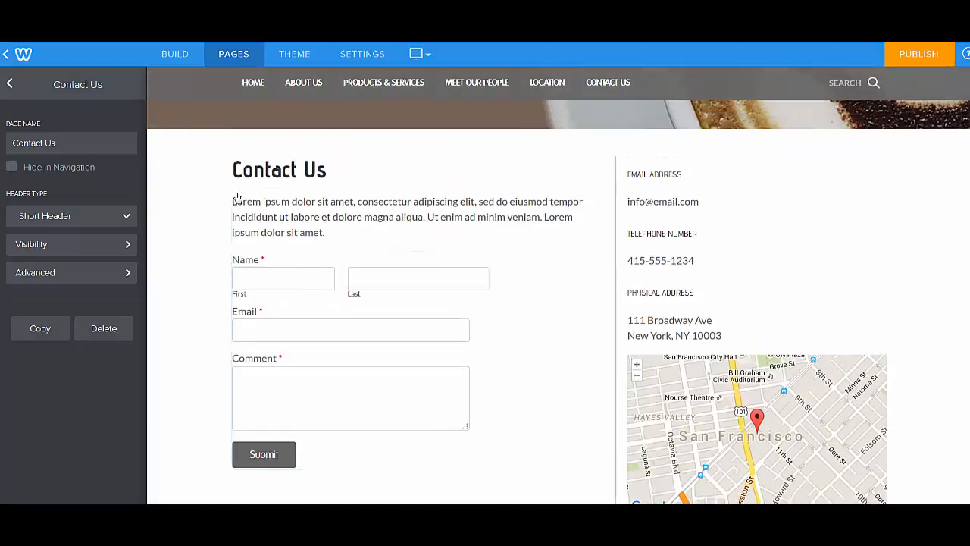